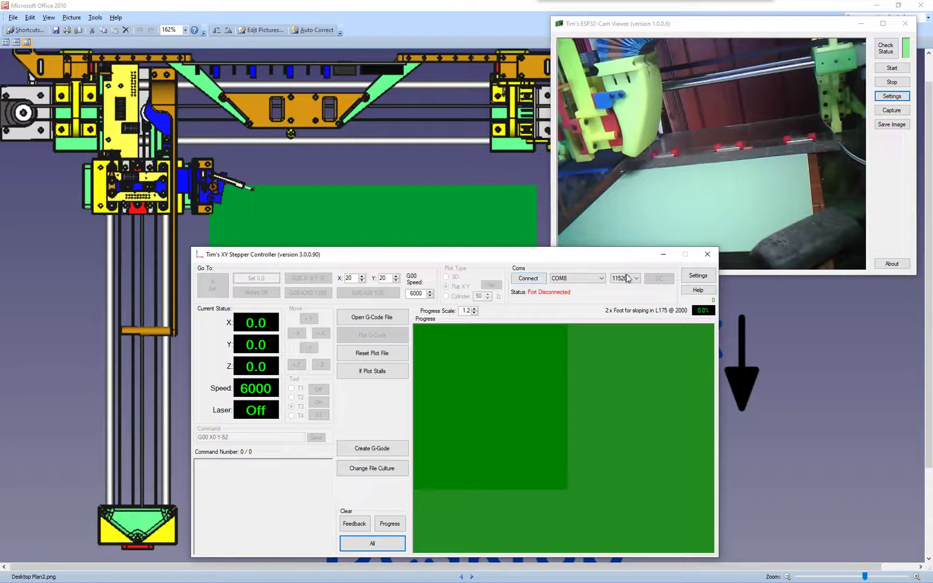
Connect the stepper controller through port COM8 at 115200 baud
left_click(577, 280)
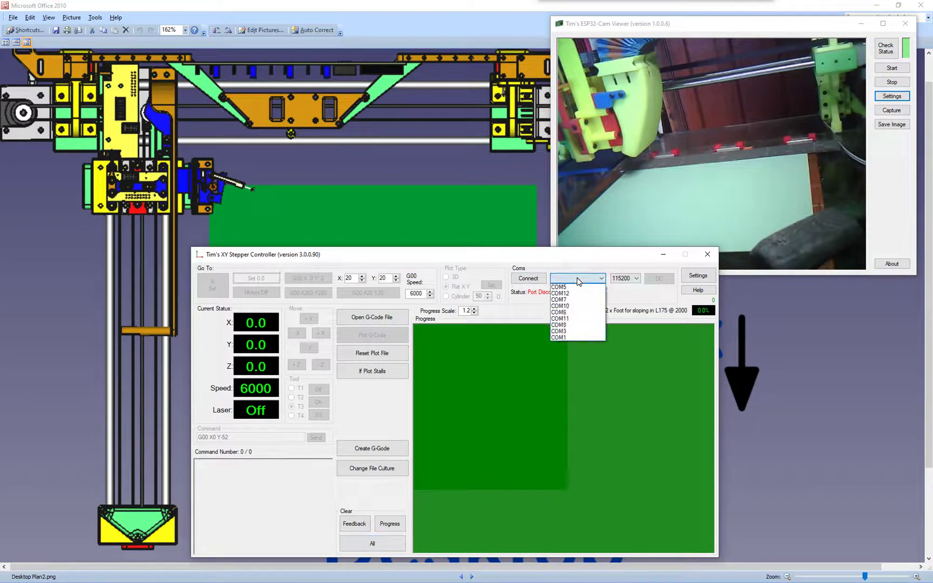
left_click(573, 326)
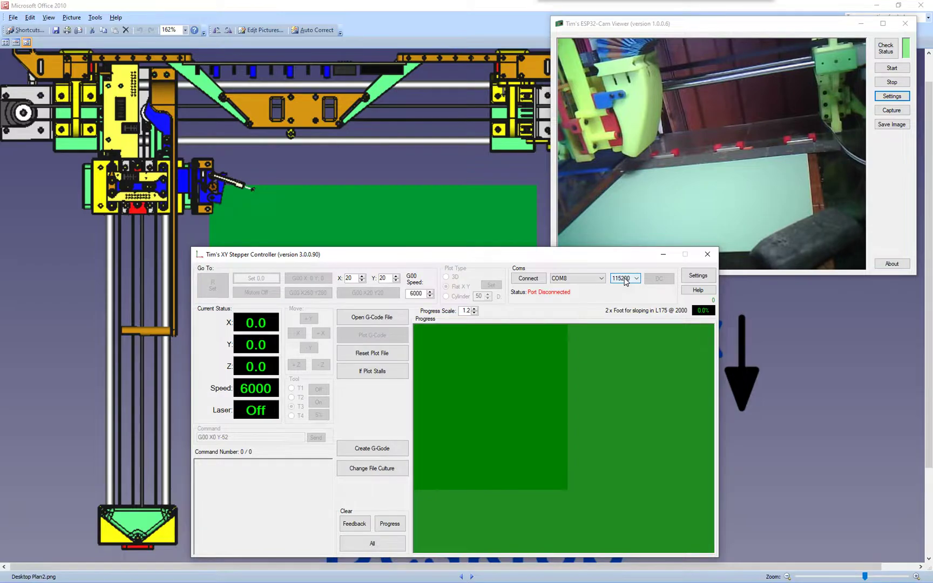
left_click(532, 280)
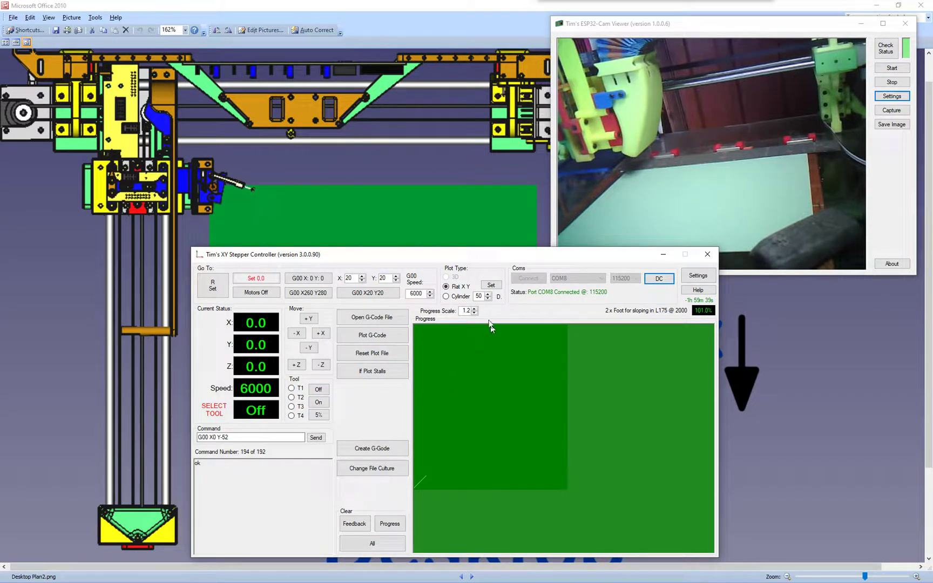
Switch through the plotter's tools and choose T3, the laser, as the active tool
left_click(295, 393)
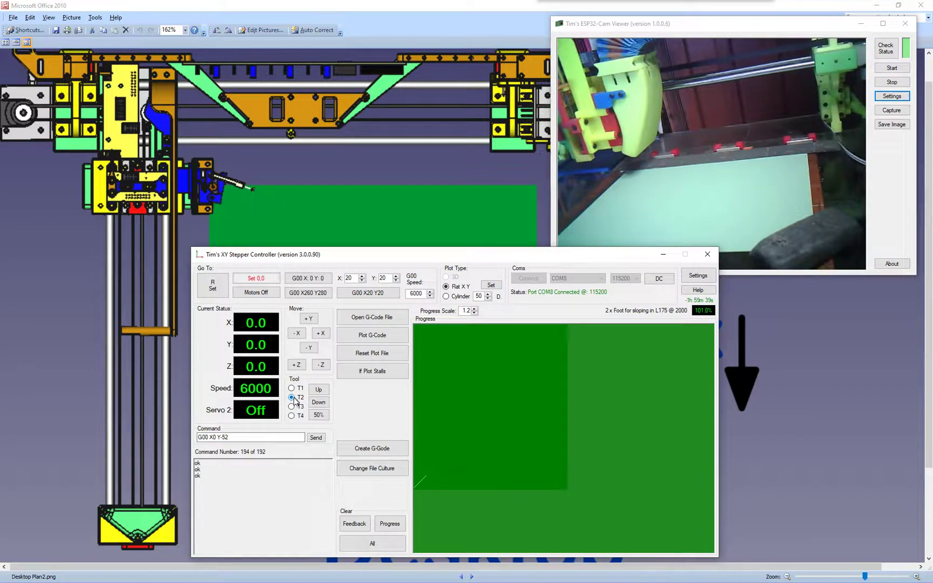
left_click(292, 408)
left_click(291, 416)
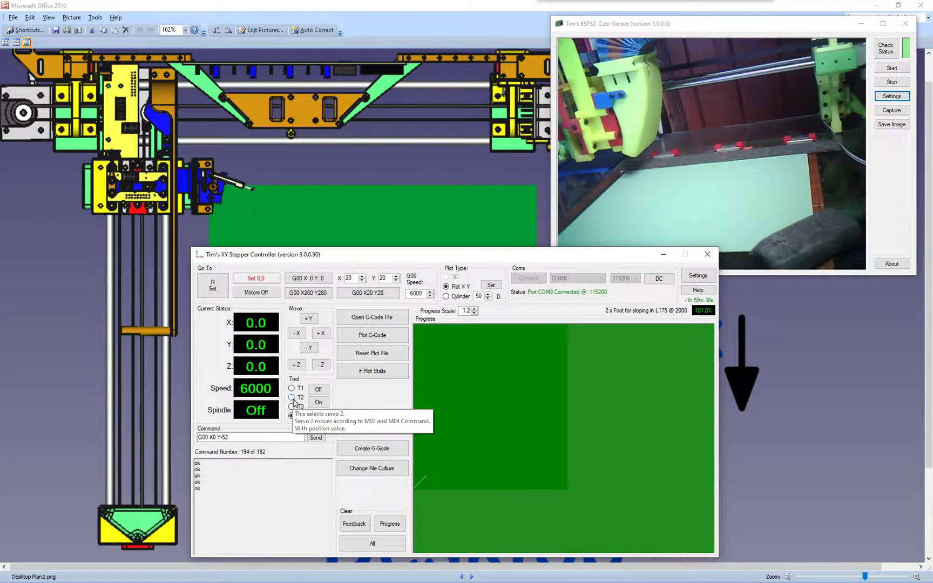
left_click(292, 408)
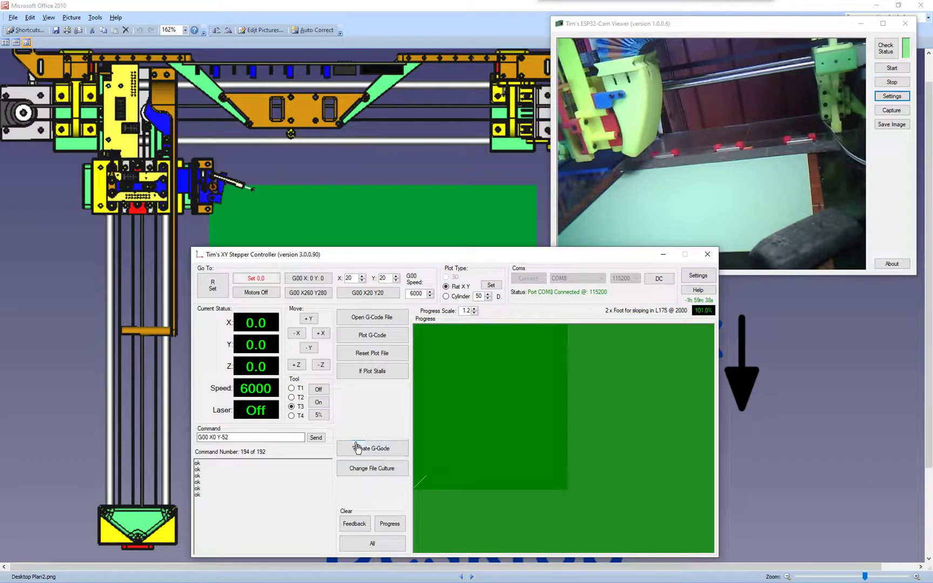
Open the G-code creator, look through the DXF, SVG, Text and Handwriting converters, and settle on Folded Box
left_click(381, 450)
left_click_drag(490, 151, 459, 194)
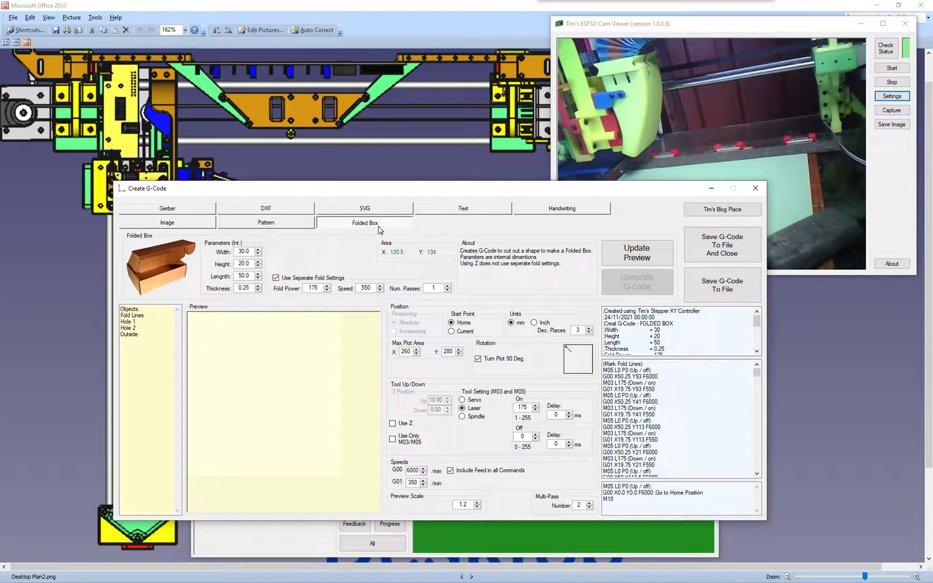
left_click(265, 213)
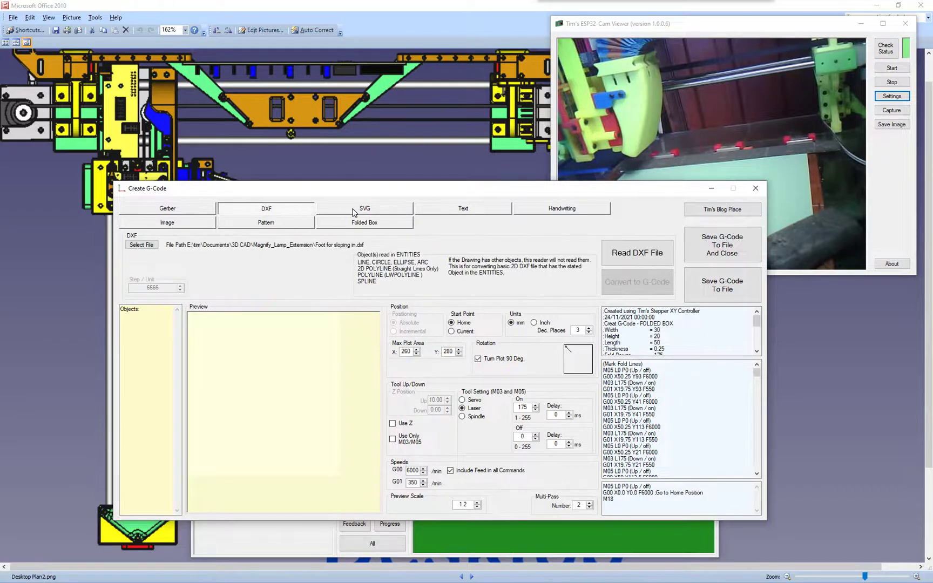
left_click(365, 211)
left_click(455, 212)
left_click(549, 215)
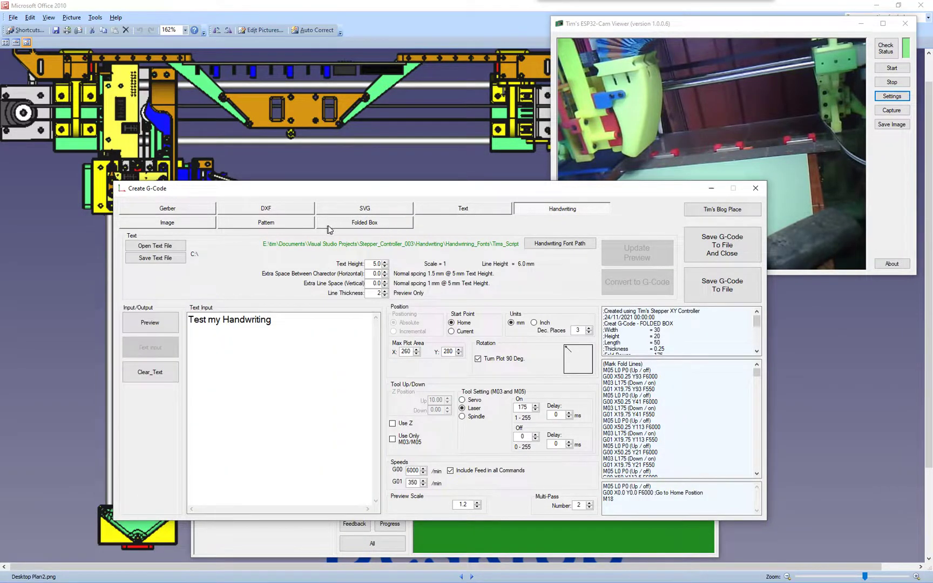
left_click(370, 224)
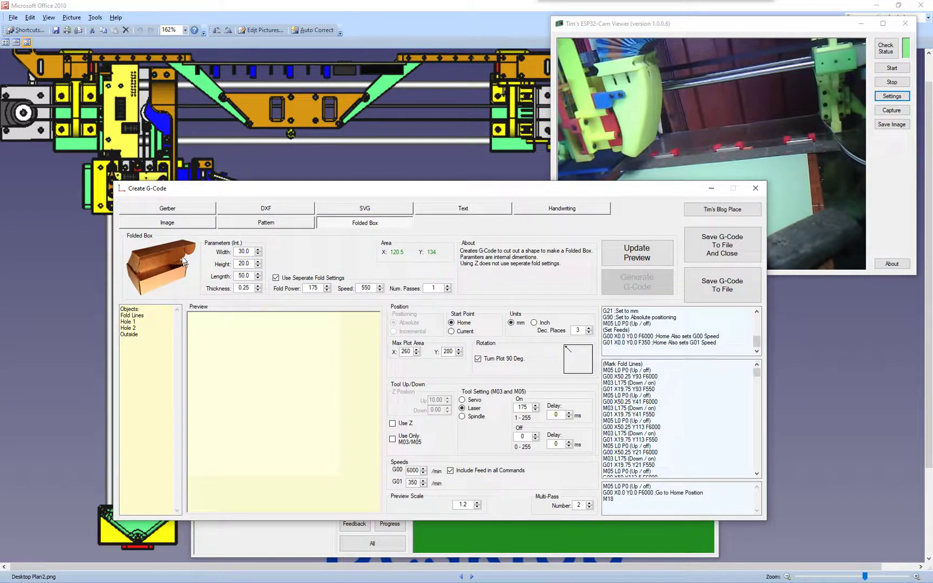
Keep the folded box's width at 30 mm and update the preview of its cutting layout
left_click(258, 251)
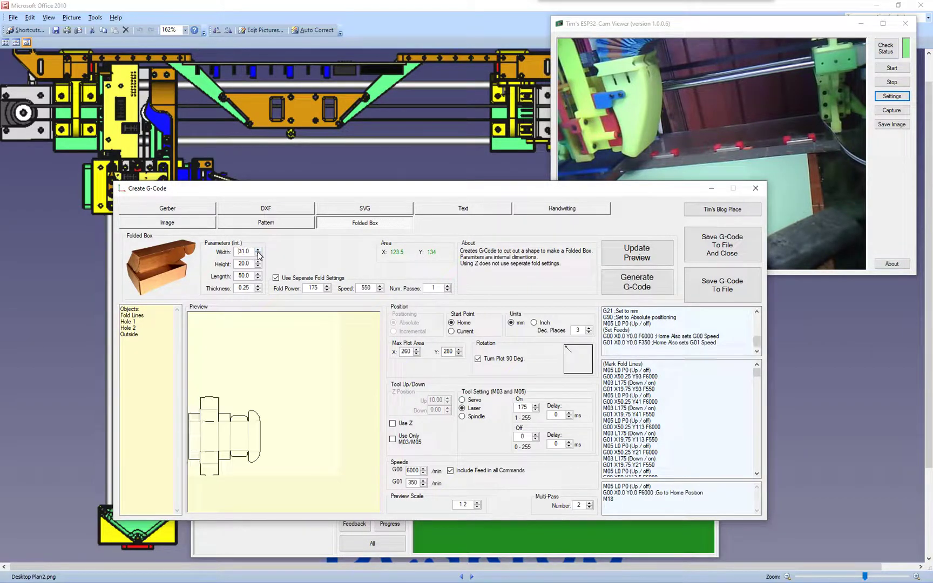
left_click(259, 254)
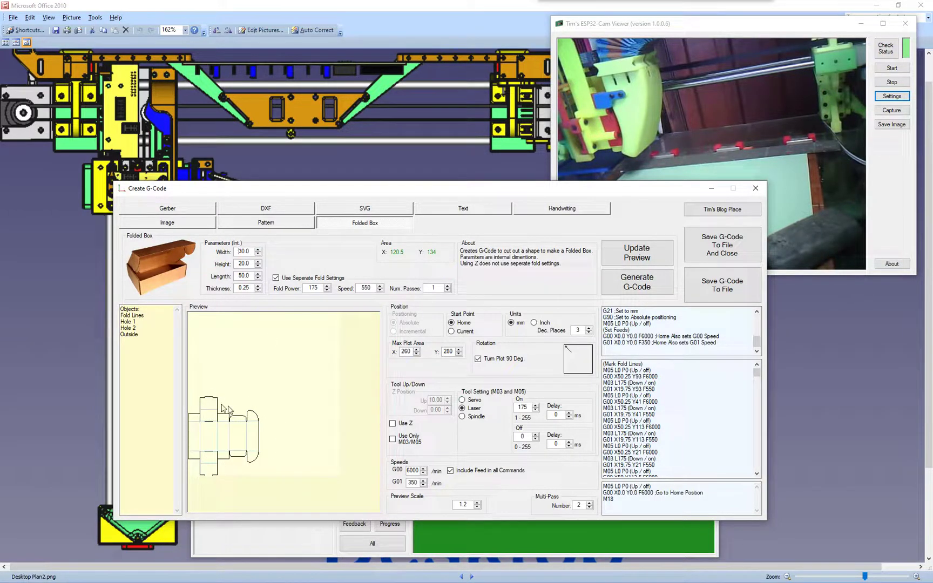
left_click(639, 258)
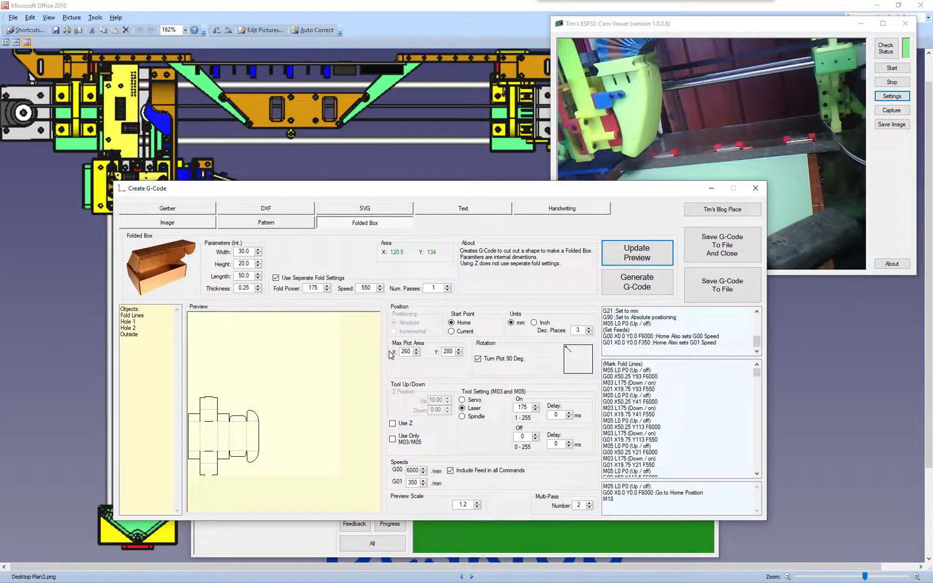
Turn off the 90-degree plot rotation and update the folded box preview
left_click(452, 352)
left_click_drag(455, 354, 426, 354)
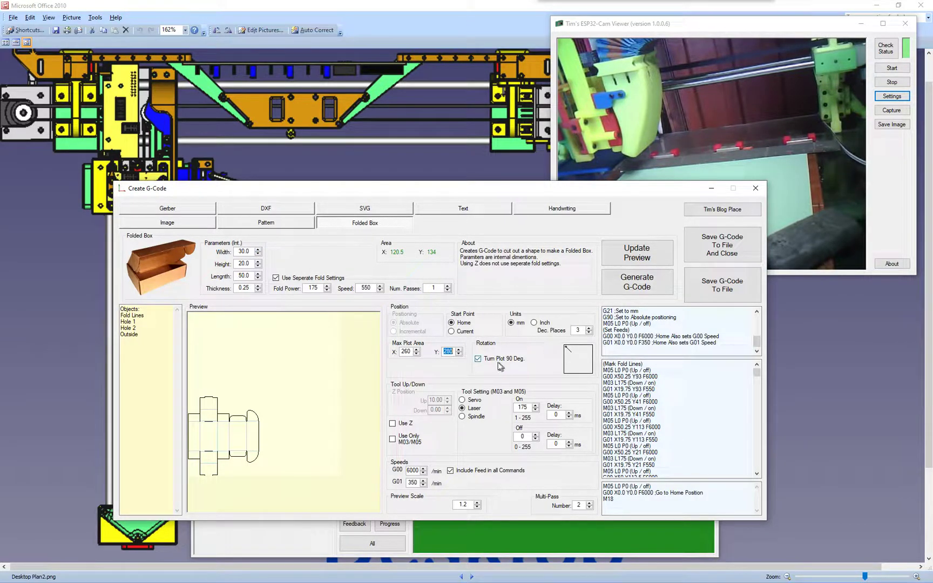
left_click(478, 360)
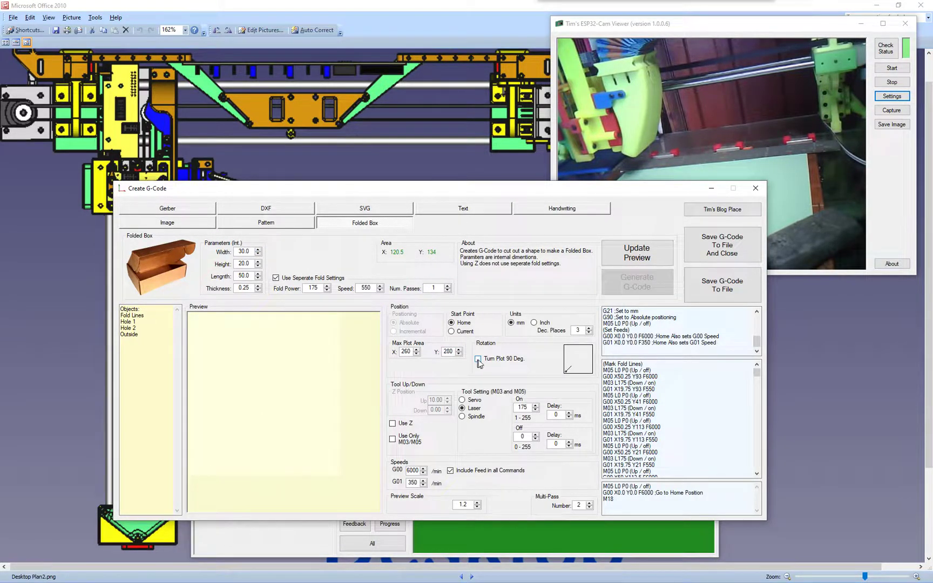
left_click(637, 253)
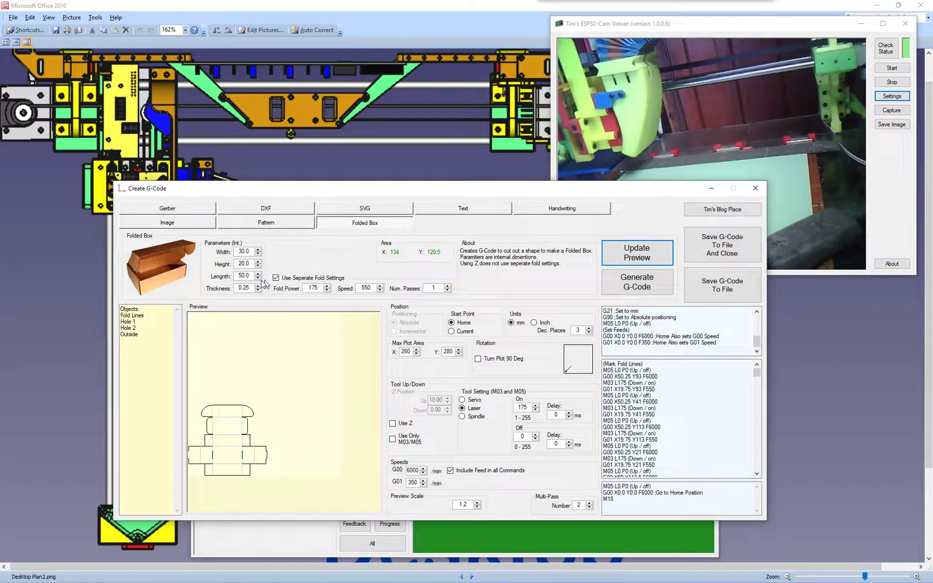
Try longer folded boxes in the preview, with lengths starting from 100 and 150 mm
left_click(242, 277)
type("100")
left_click(258, 273)
left_click(259, 273)
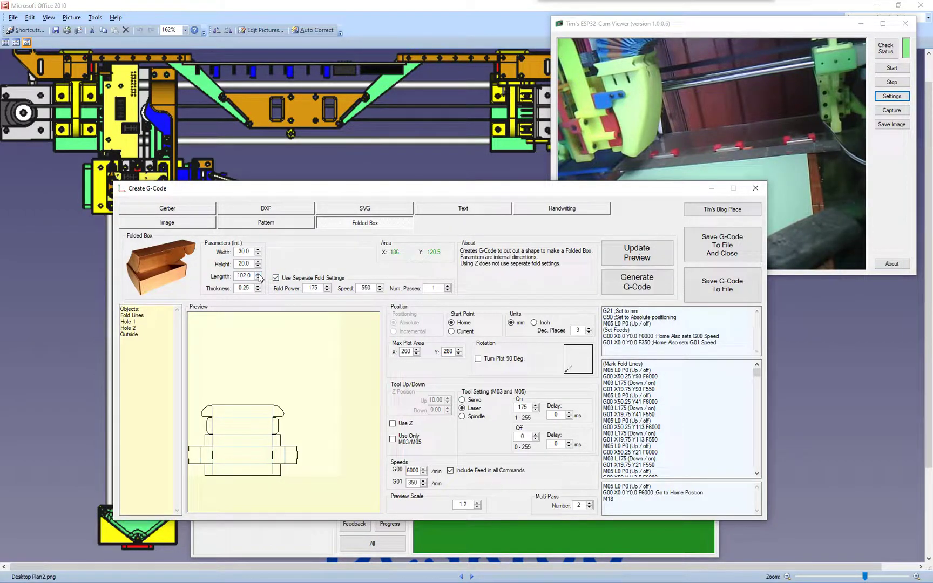
left_click(258, 274)
left_click(258, 274)
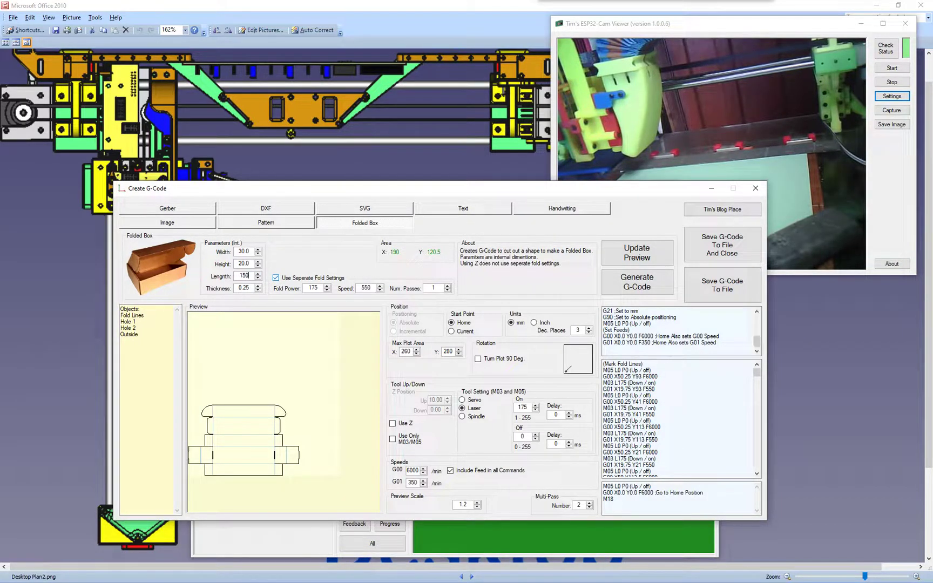
type("150")
left_click(259, 274)
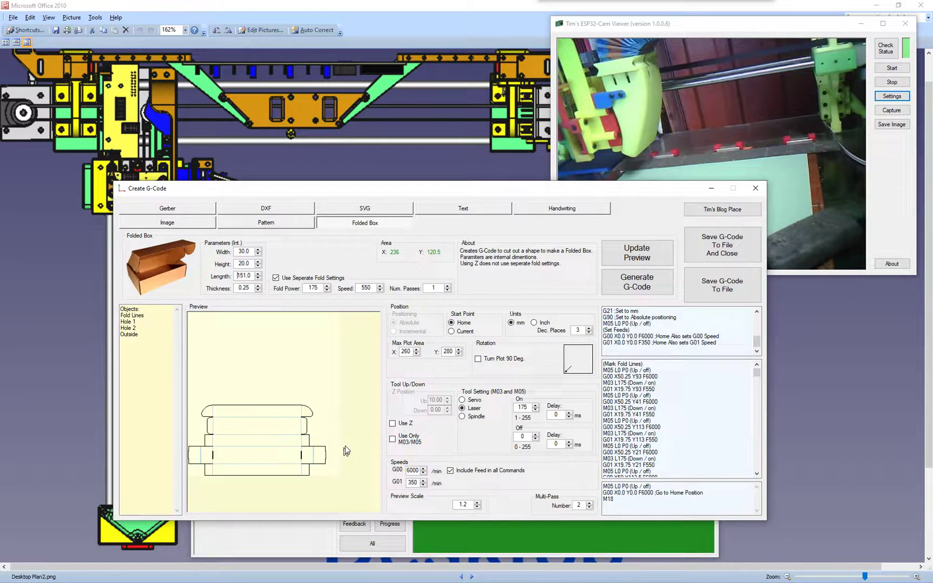
Try a box length starting from 200 mm and return the length to 50 mm
type("200")
left_click(259, 274)
left_click(259, 274)
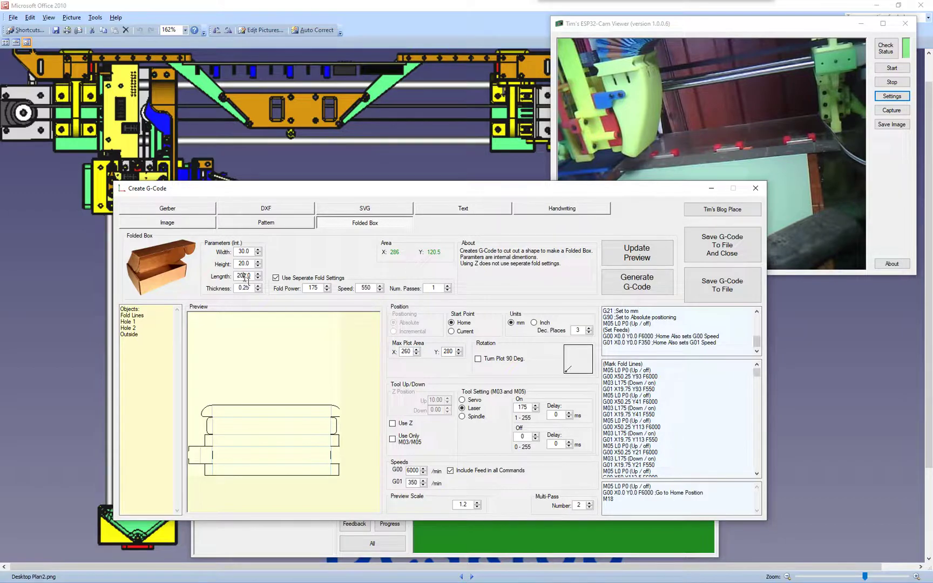
type("50")
left_click(258, 279)
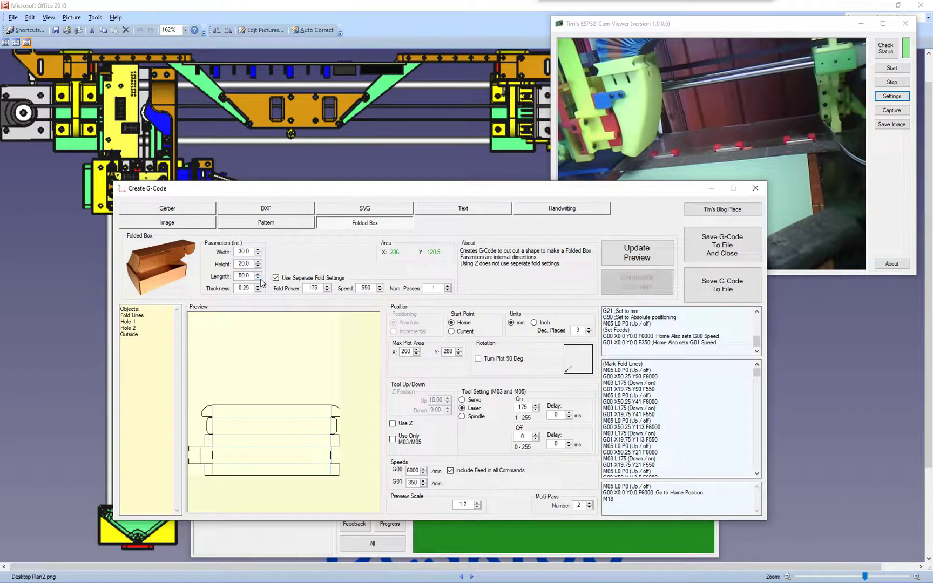
left_click(259, 275)
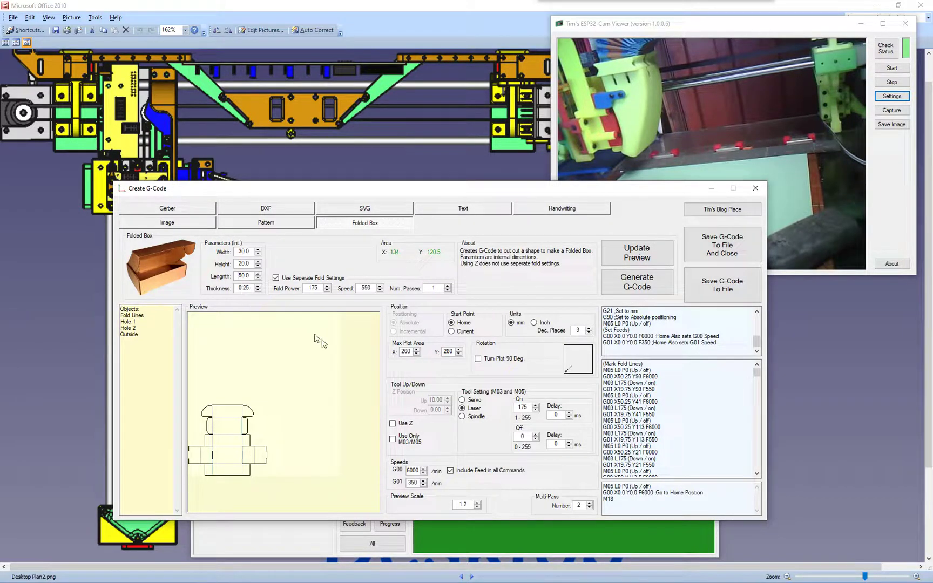
Enlarge the preview scale to 3.2, redraw the box layout and examine its flaps and fold lines
left_click(578, 506)
double_click(477, 504)
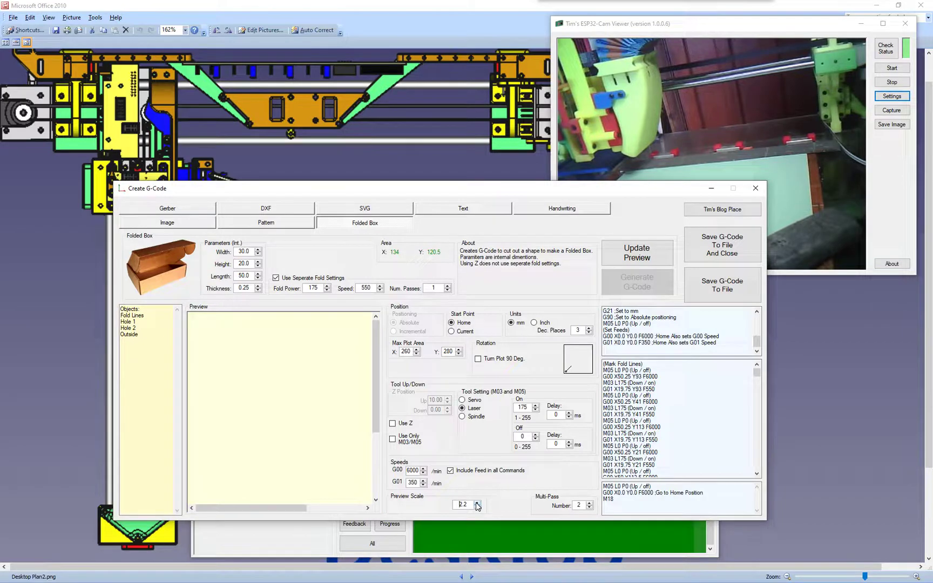
left_click(633, 259)
left_click_drag(375, 367, 375, 459)
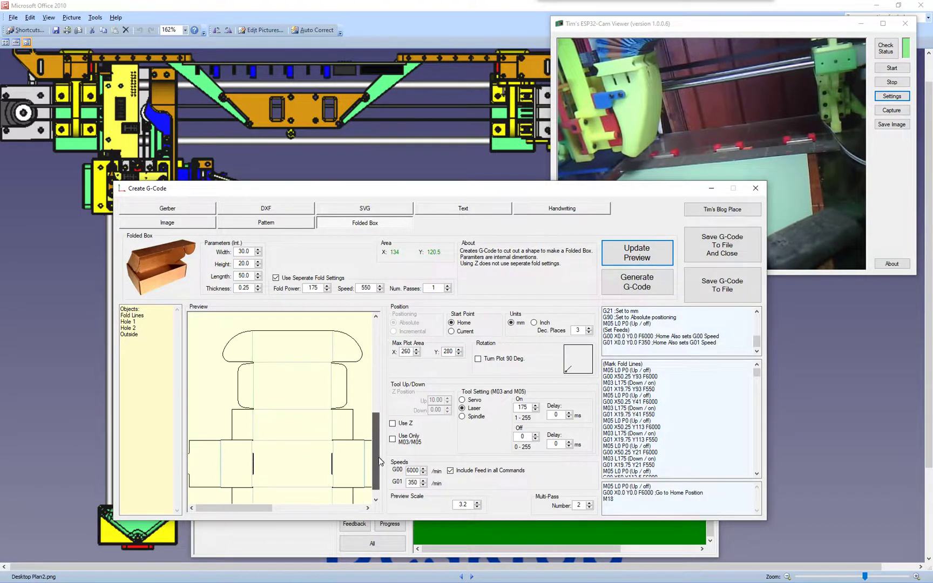
left_click_drag(250, 510, 266, 512)
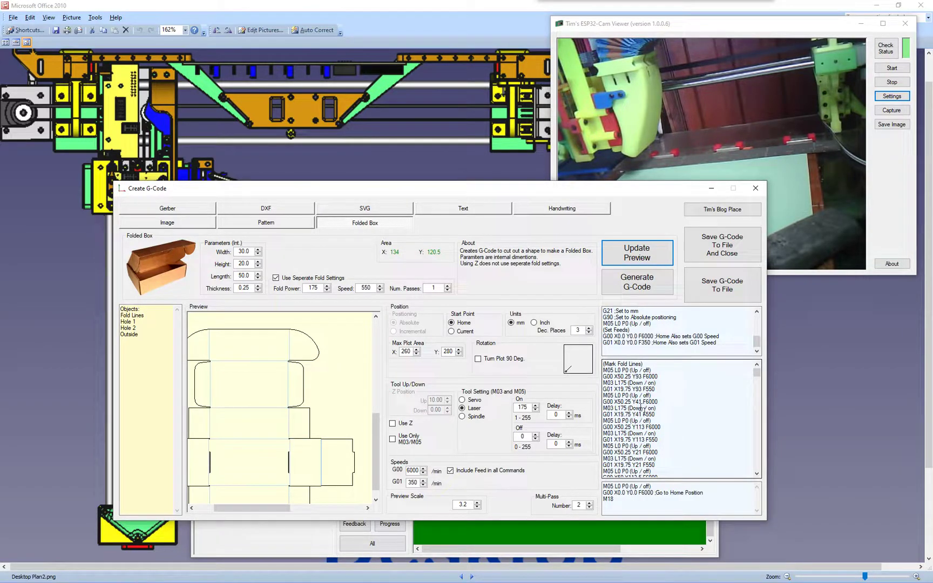
Generate the folded box's G-code and check the feed values in its G00 and G01 commands
left_click_drag(644, 403, 665, 405)
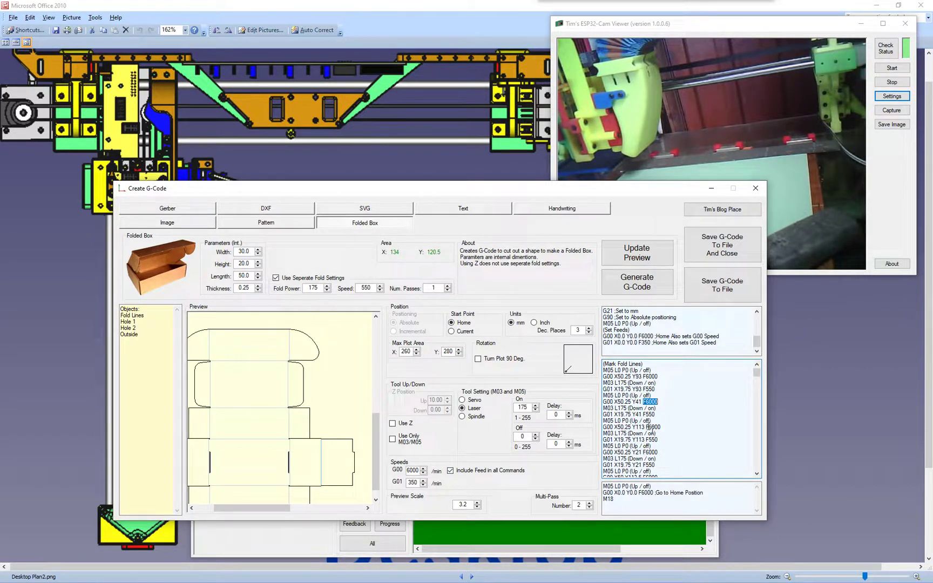
double_click(647, 389)
left_click(640, 283)
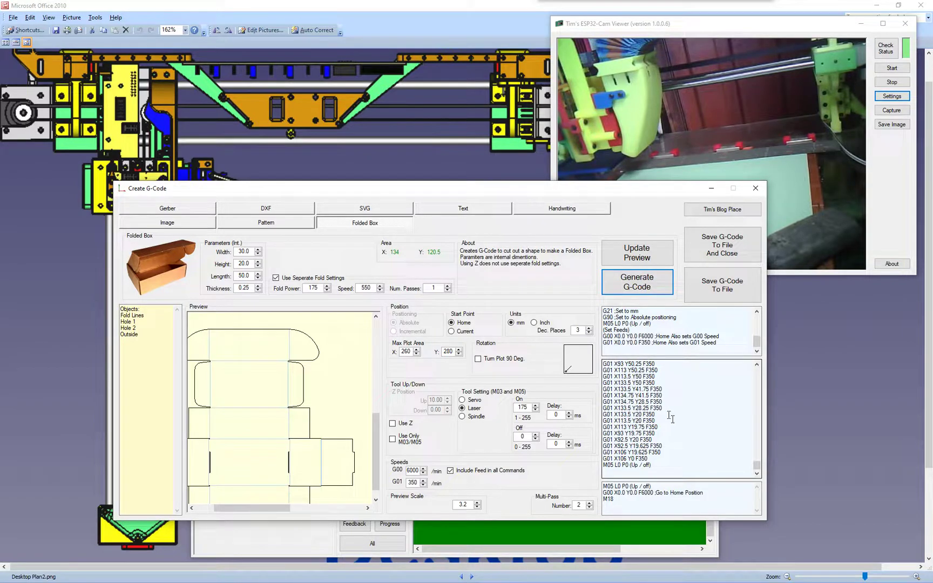
left_click_drag(654, 409, 663, 408)
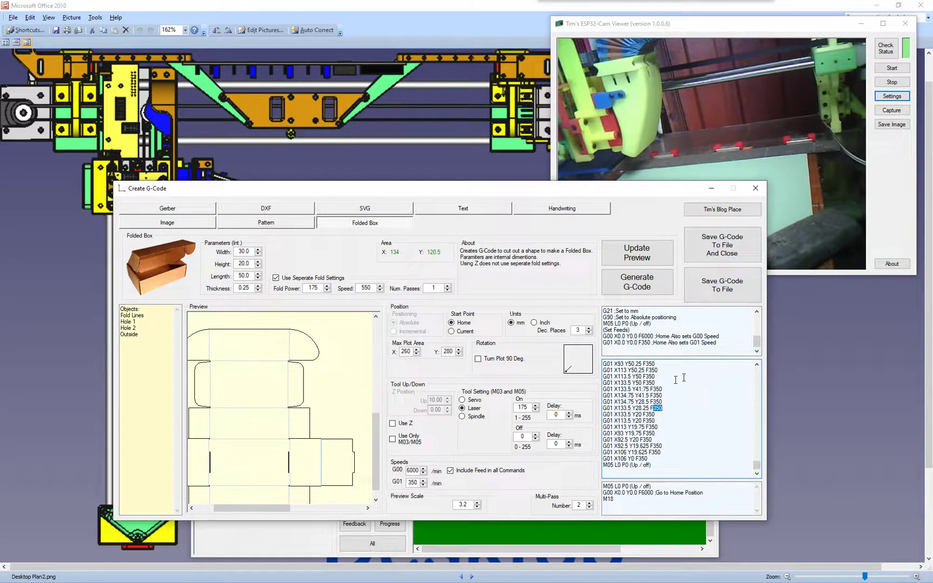
Update the preview, regenerate the G-code and examine the G01 cutting lines of the box outline
left_click(631, 255)
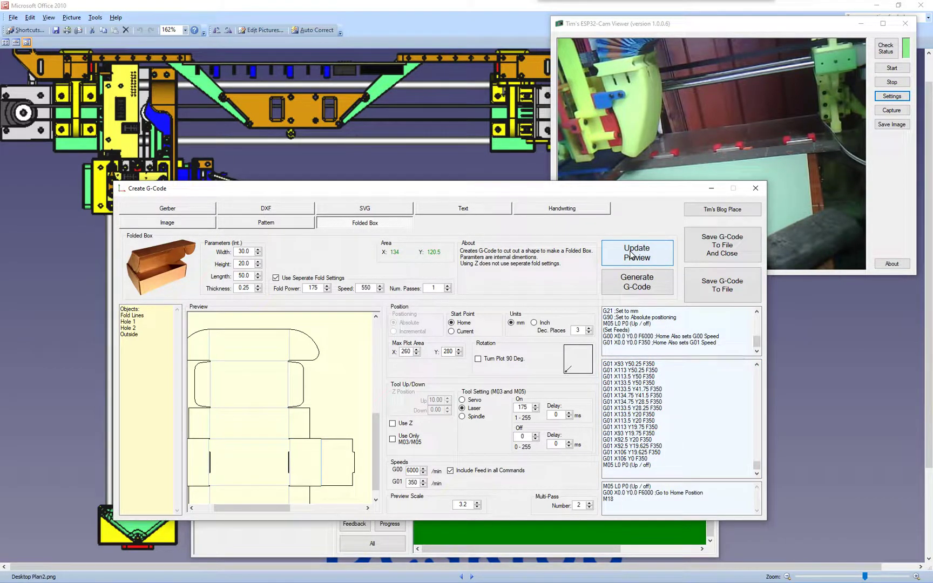
left_click(636, 290)
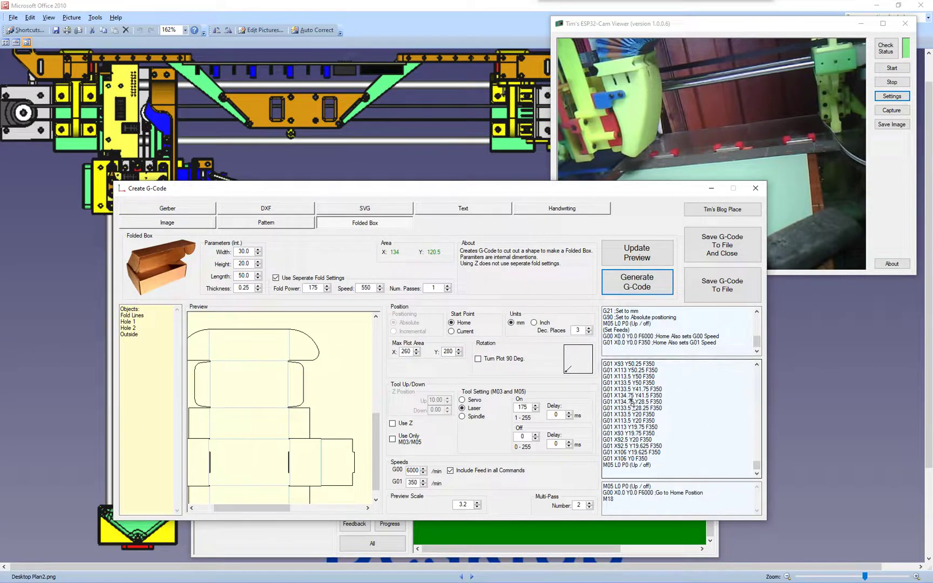
left_click_drag(623, 402, 669, 403)
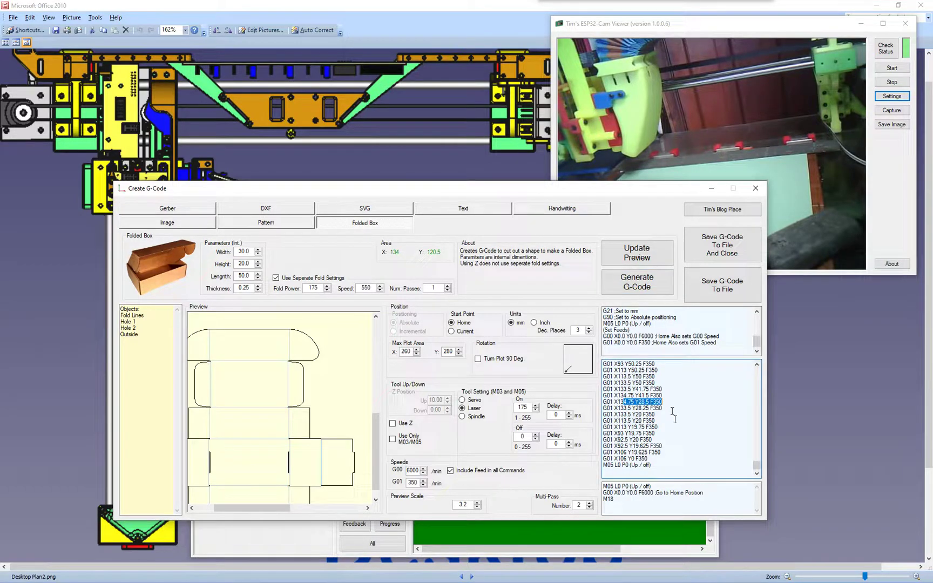
left_click_drag(678, 453, 636, 426)
left_click_drag(640, 383, 640, 371)
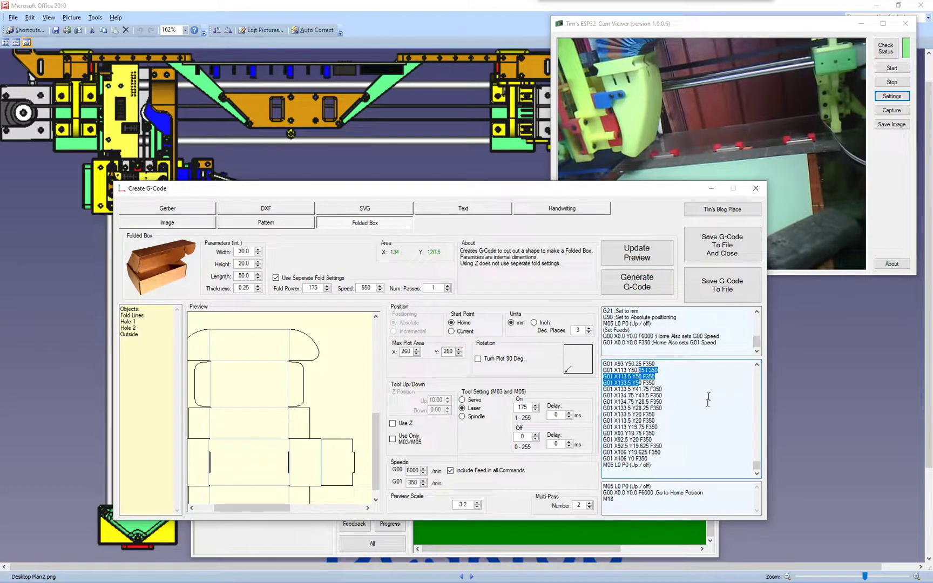
left_click(686, 423)
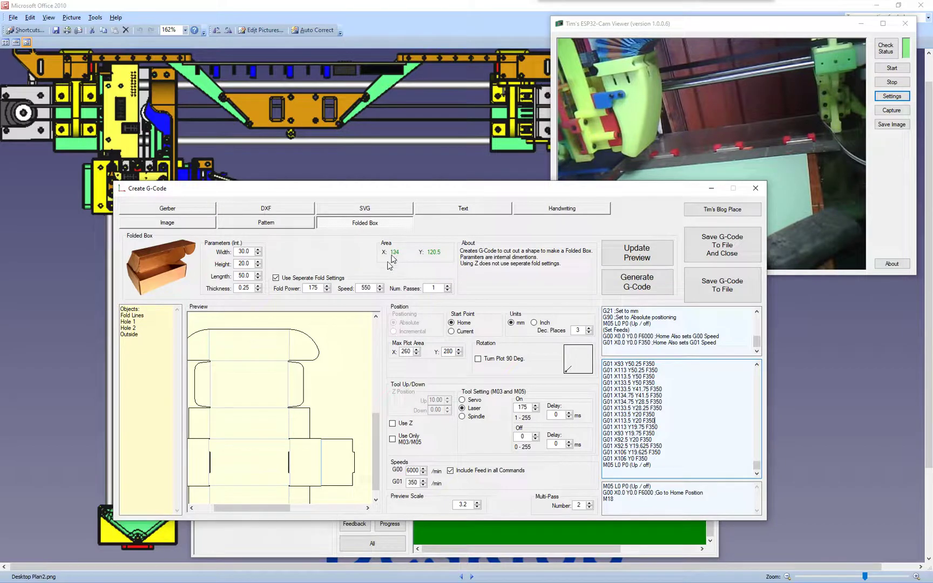
Set the preview scale to 2.2 and redraw the preview so the whole box layout is in view
left_click(477, 507)
left_click(636, 252)
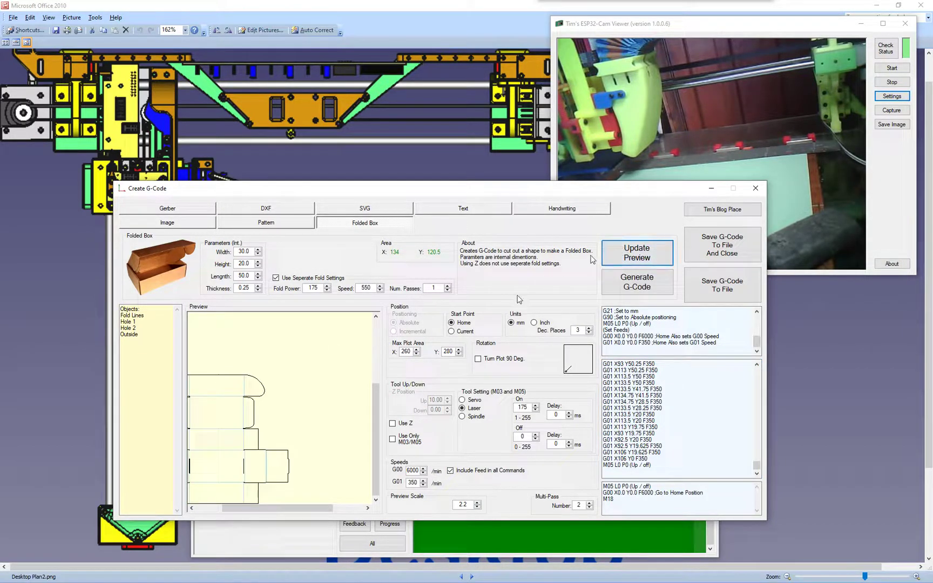
left_click_drag(275, 508, 249, 508)
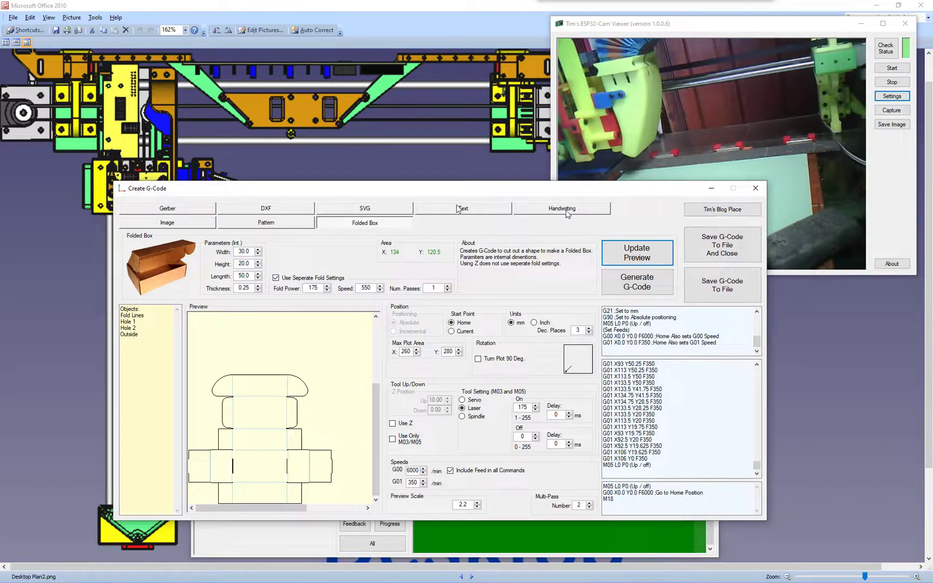
Start saving the G-code to a file and try the GCode (*.gcode) and CNC (*.cnc) file types
left_click(722, 246)
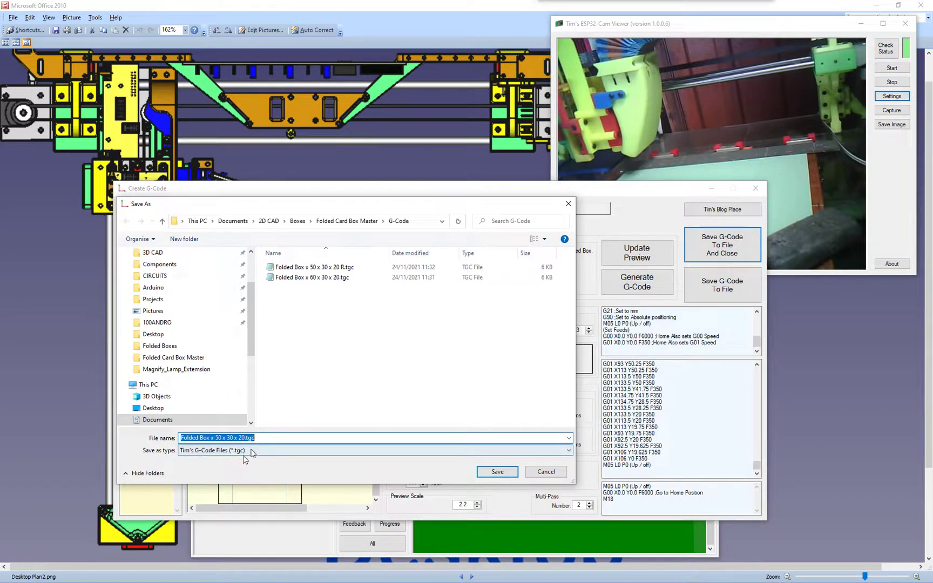
left_click_drag(254, 438, 246, 438)
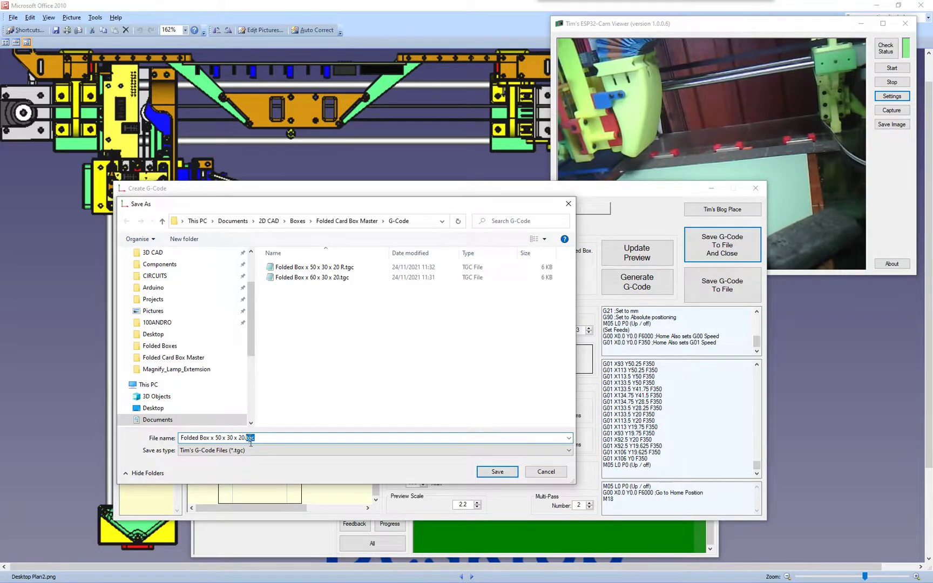
left_click(279, 452)
left_click(233, 468)
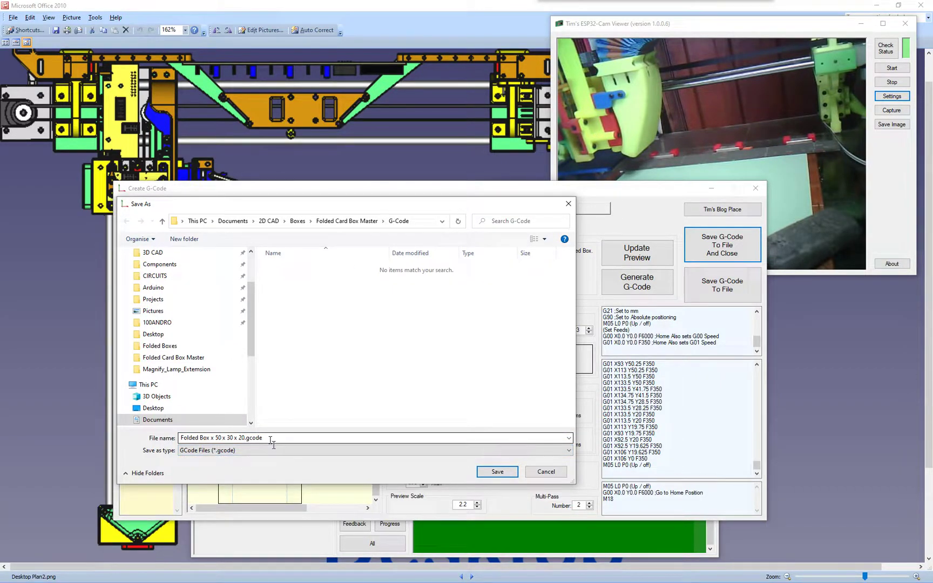
left_click(269, 453)
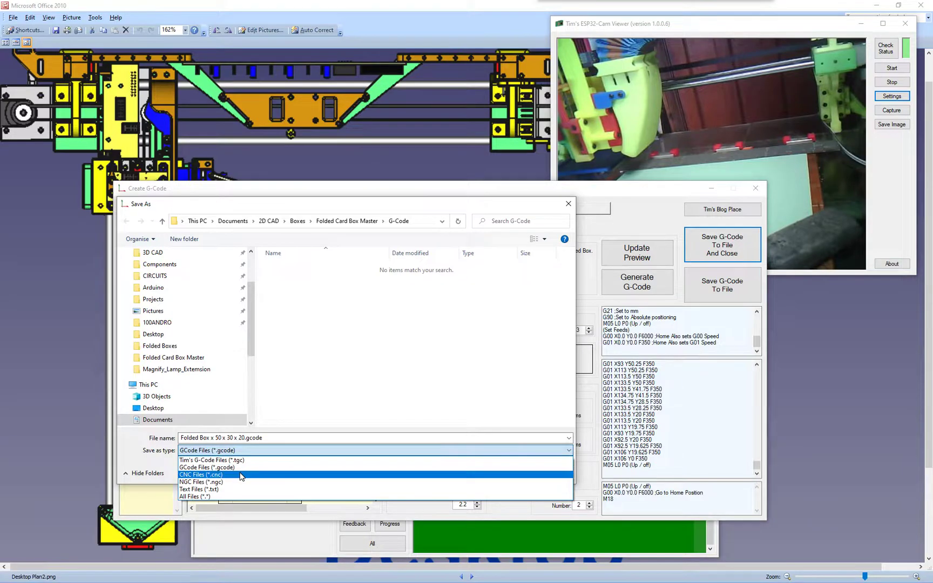
left_click(240, 475)
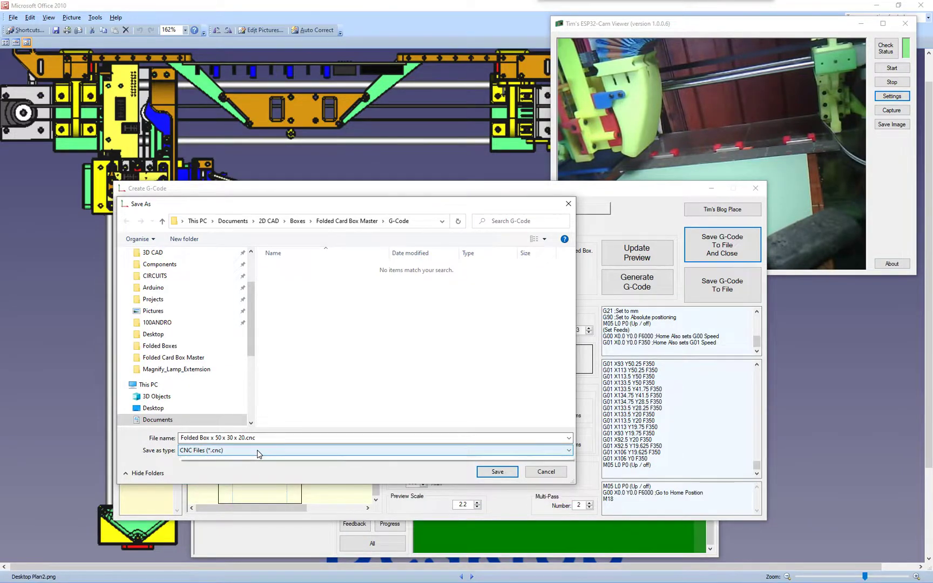
Set the file type to Tim's G-Code Files (*.tgc) and save the G-code as Folded Box x 50 x 30 x 20.tgc, closing the G-code creator
left_click(257, 451)
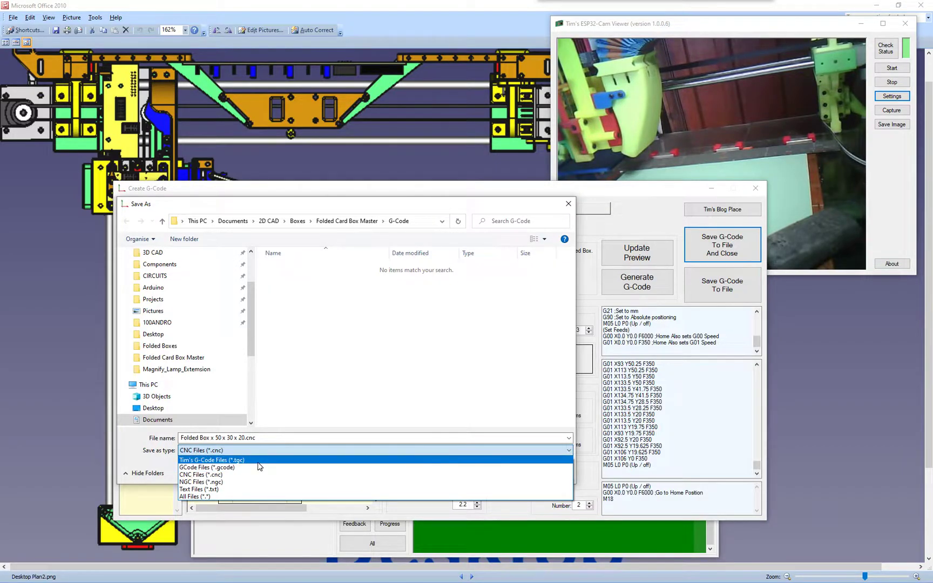
left_click(260, 461)
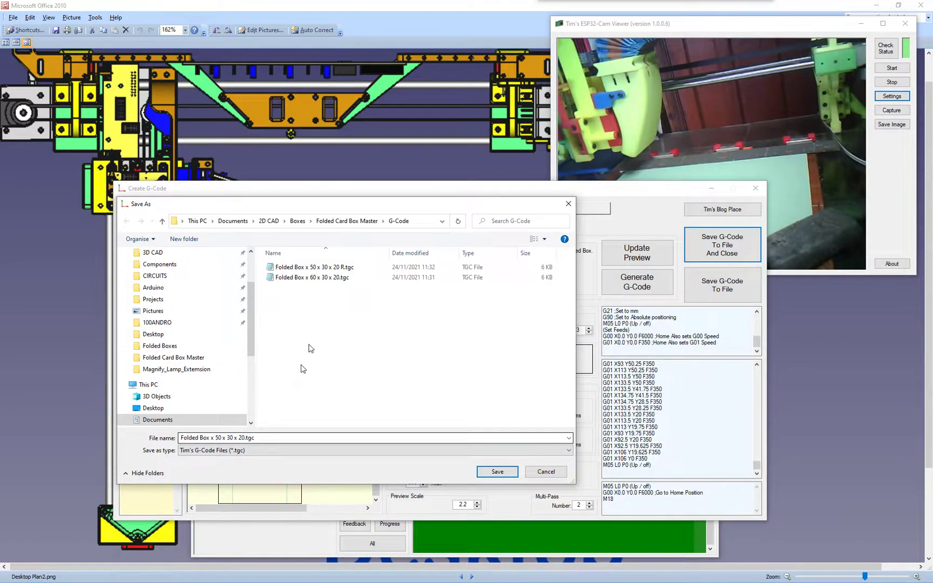
left_click(261, 450)
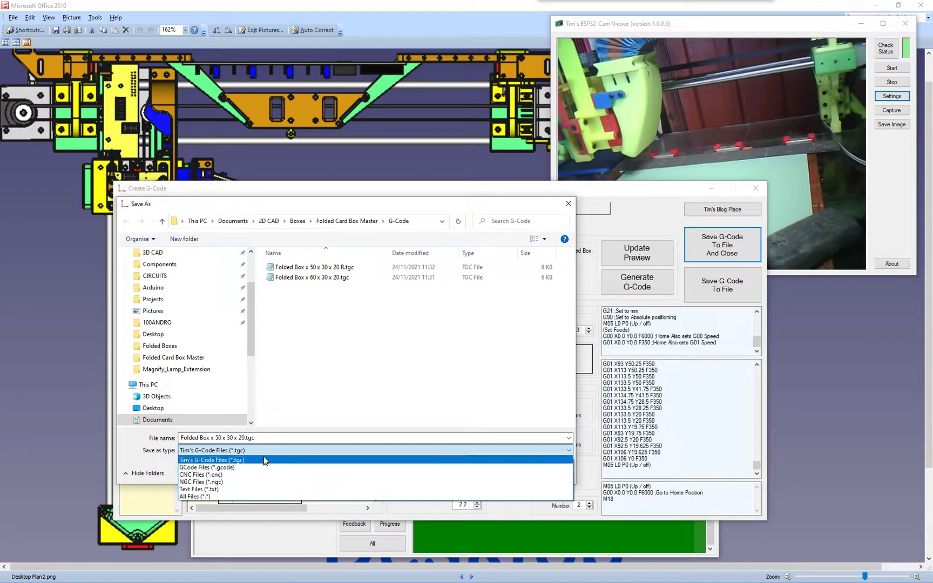
left_click(282, 438)
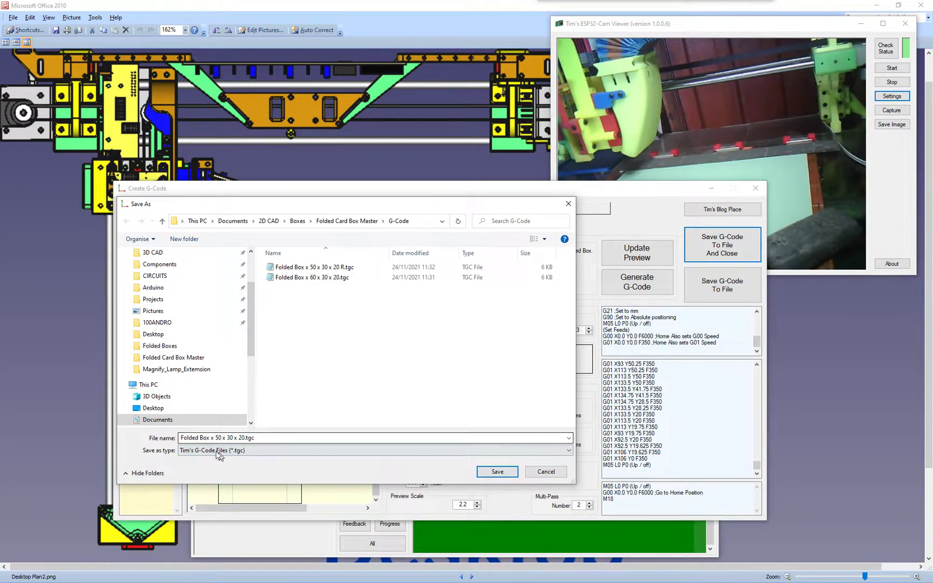
left_click(187, 438)
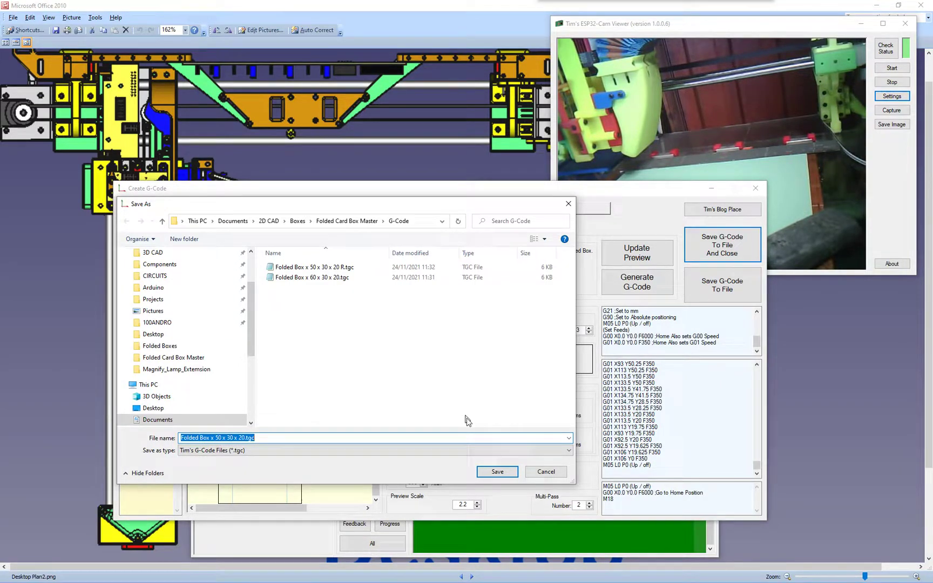
left_click(493, 472)
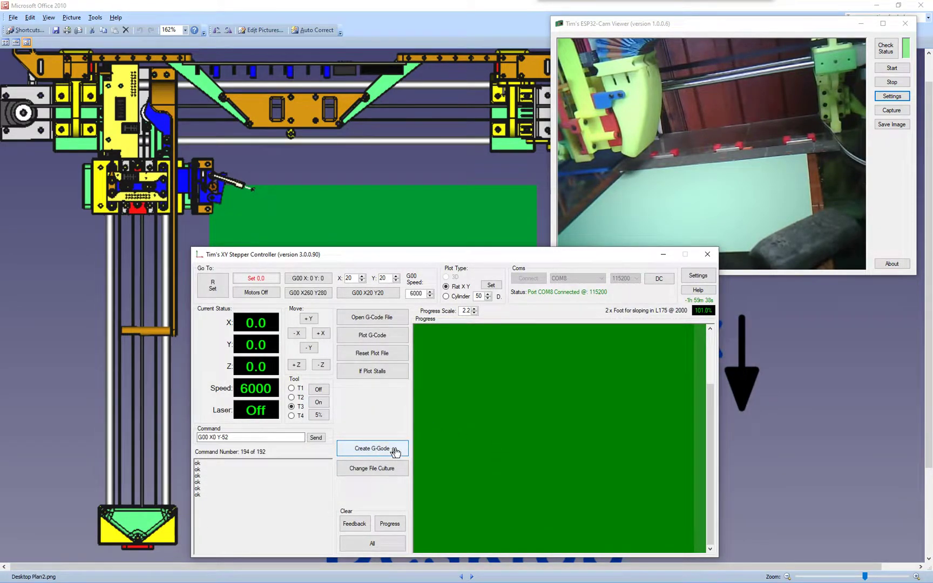
Reopen the G-code creator and check the G-Code folder for the saved file, cancelling without saving again
left_click(395, 450)
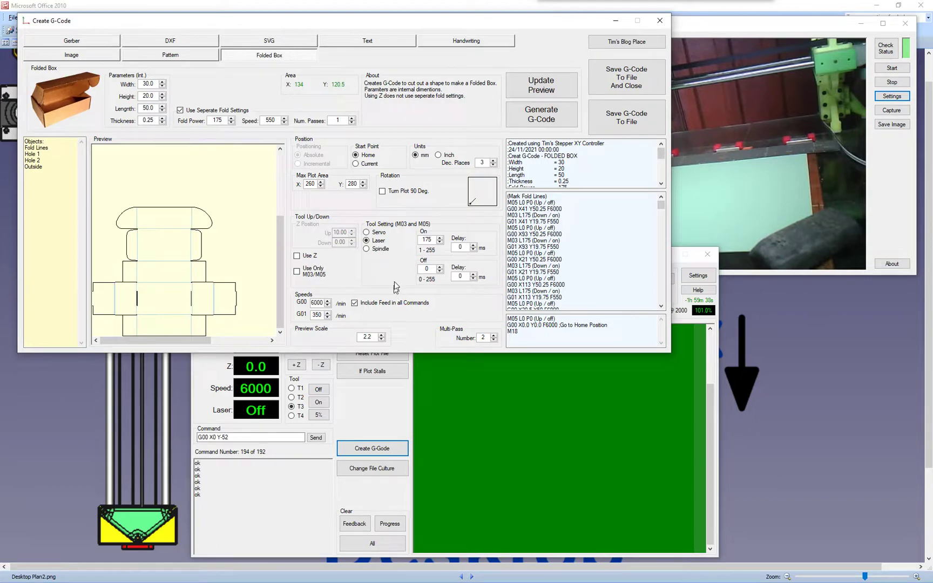
left_click(632, 77)
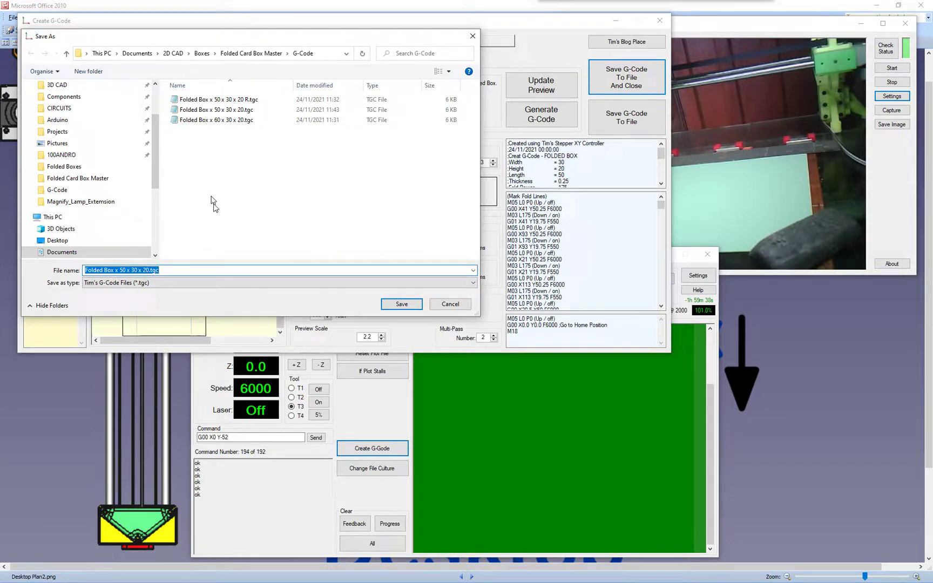
left_click(452, 305)
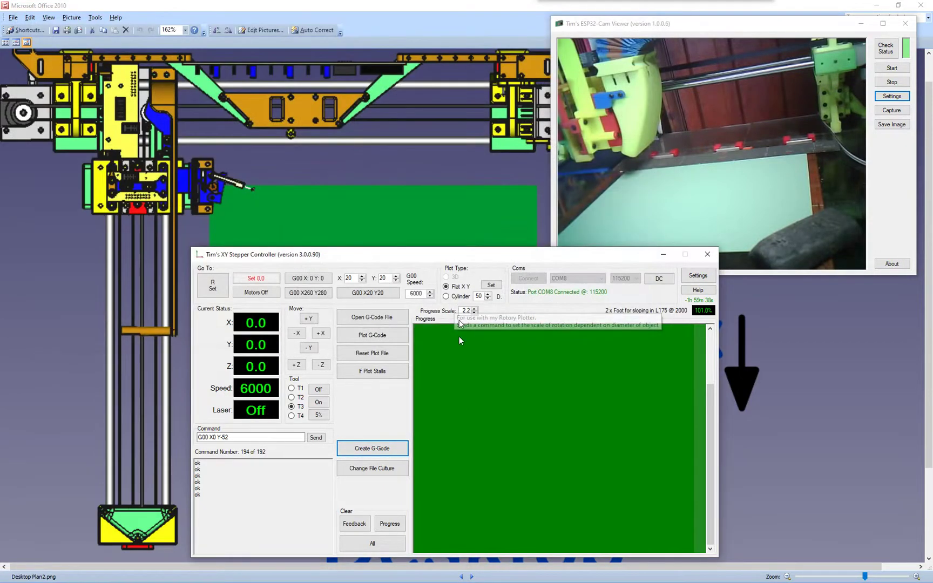
Turn the folded box plot by 90 degrees in the G-code creator, update its preview and regenerate the G-code
left_click(388, 451)
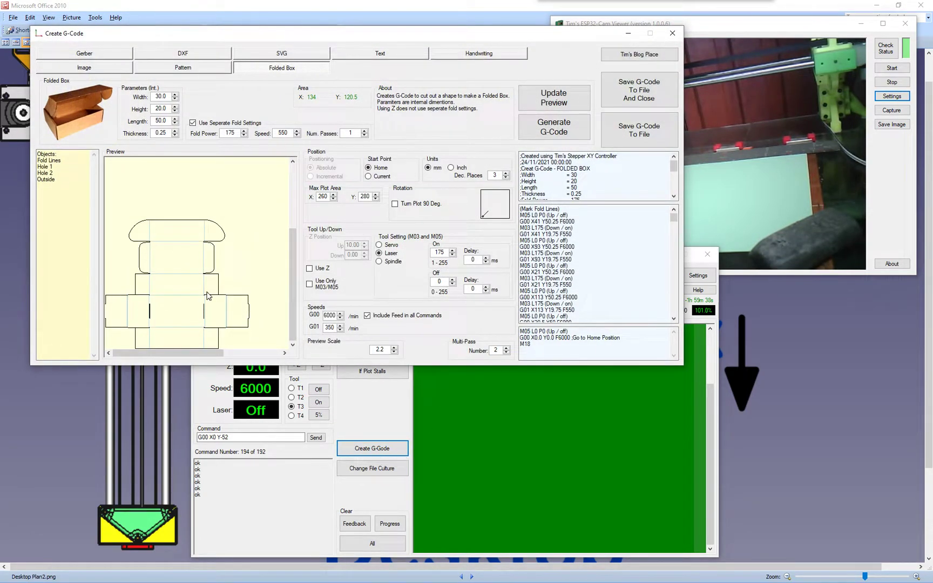
left_click_drag(466, 36, 453, 279)
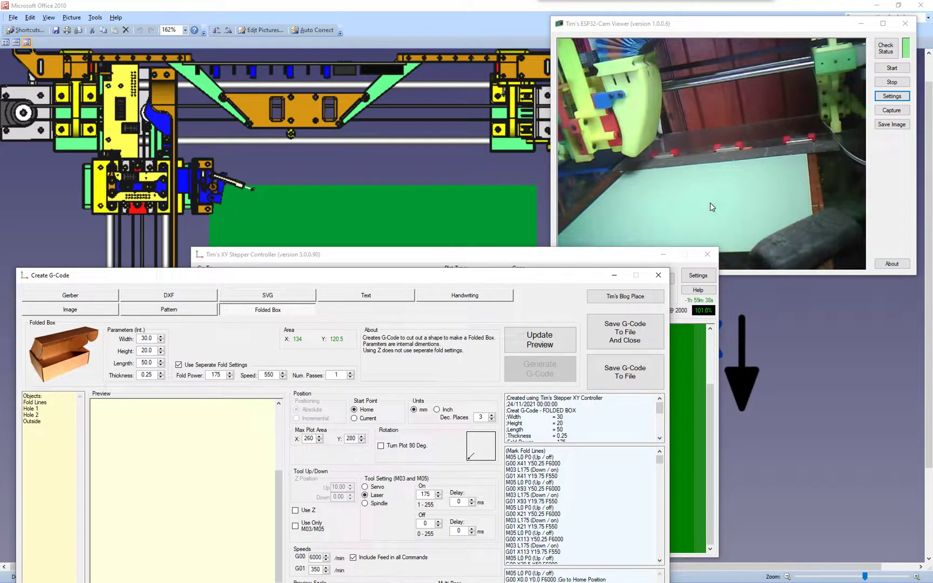
left_click_drag(441, 279, 503, 174)
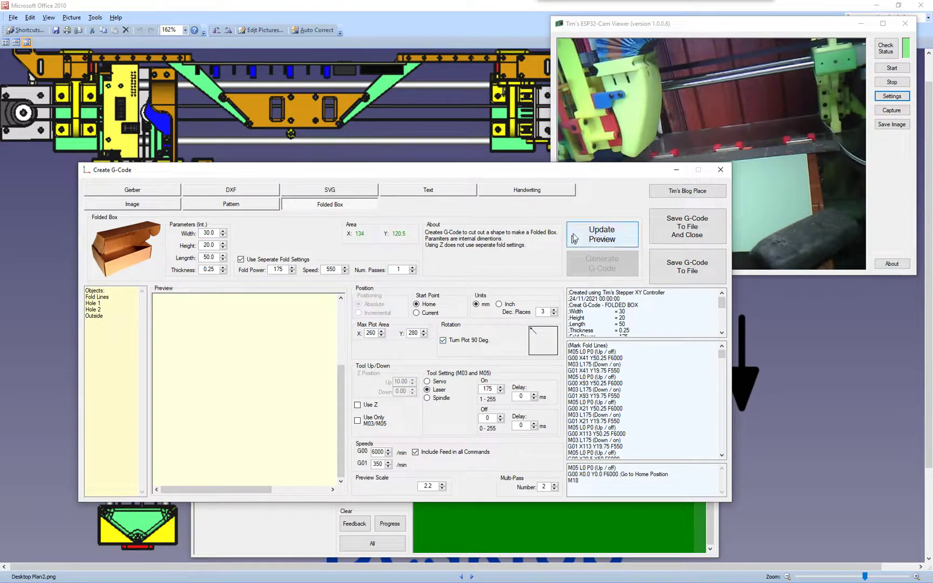
left_click(597, 236)
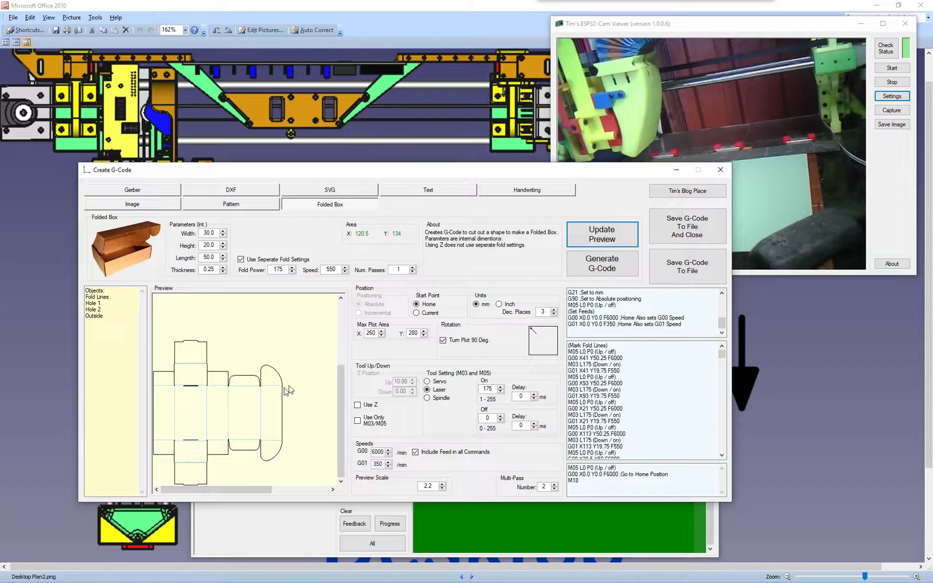
left_click(603, 265)
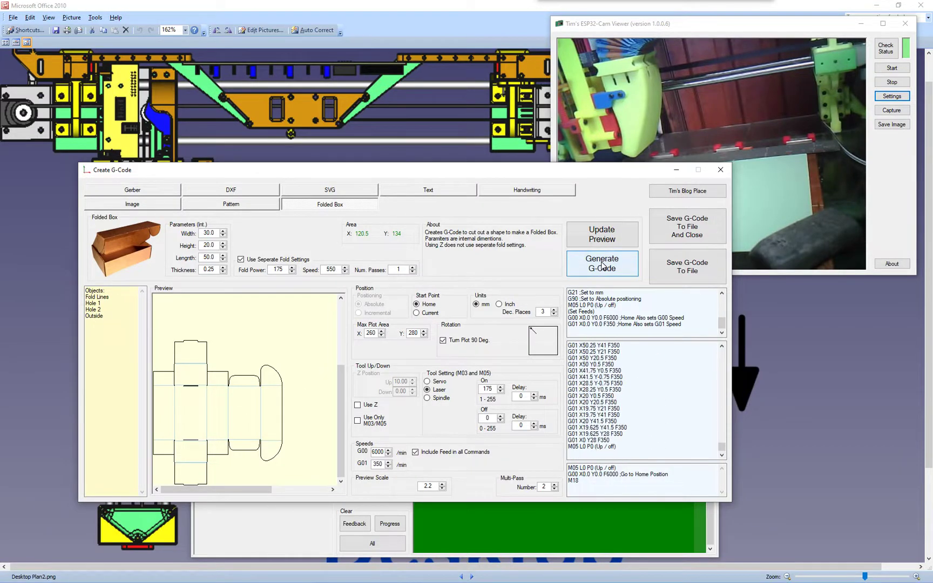
Save the rotated G-code as Folded Box x 50 x 30 x 20 R.tgc, replacing the existing file and closing the G-code creator
left_click(691, 227)
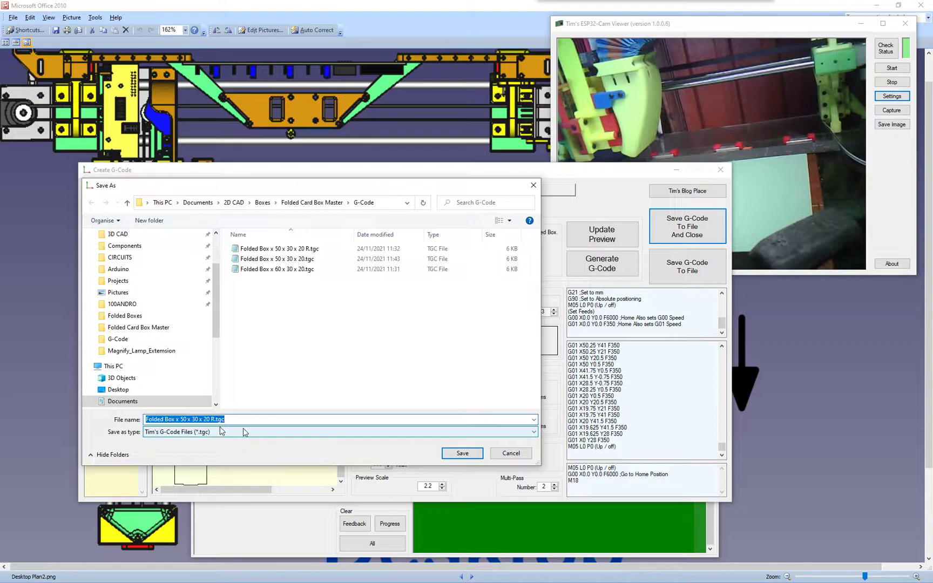
left_click(466, 456)
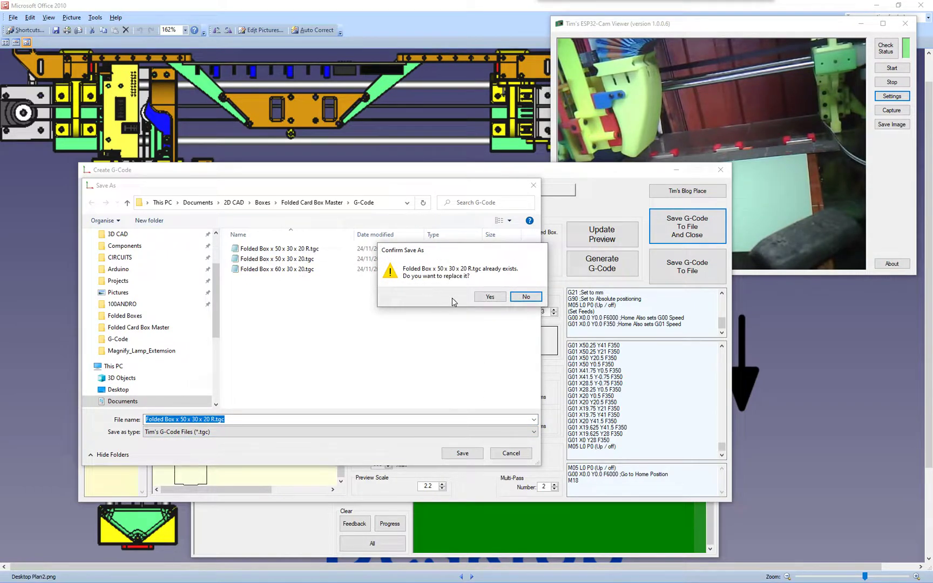
left_click(489, 297)
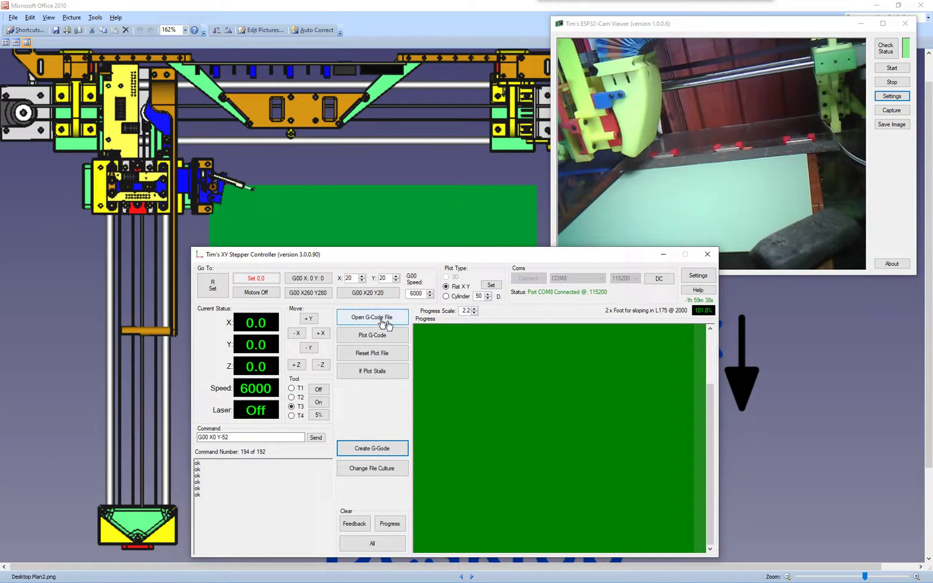
Load Folded Box x 50 x 30 x 20 R.tgc and start plotting it from the X0 Y0 home position
left_click(385, 327)
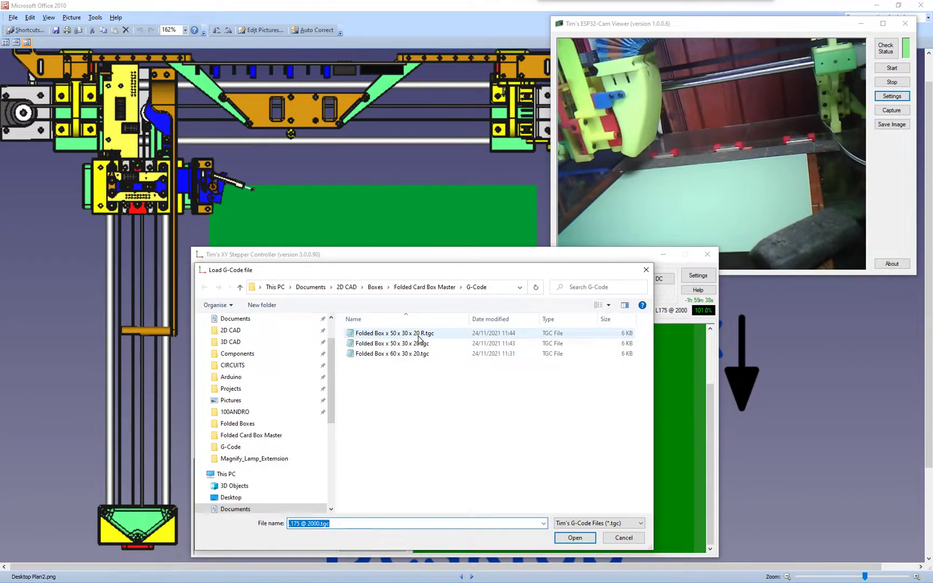
double_click(359, 333)
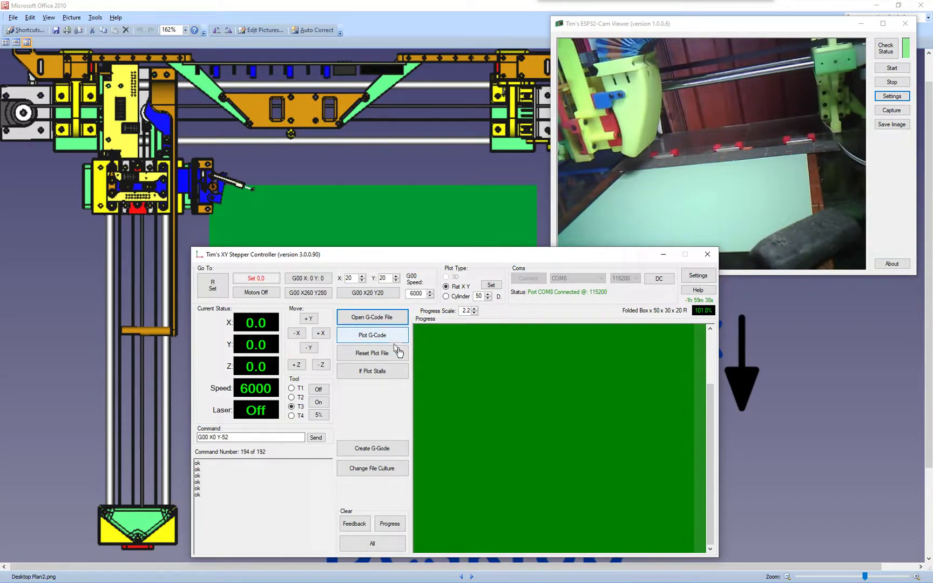
left_click(313, 279)
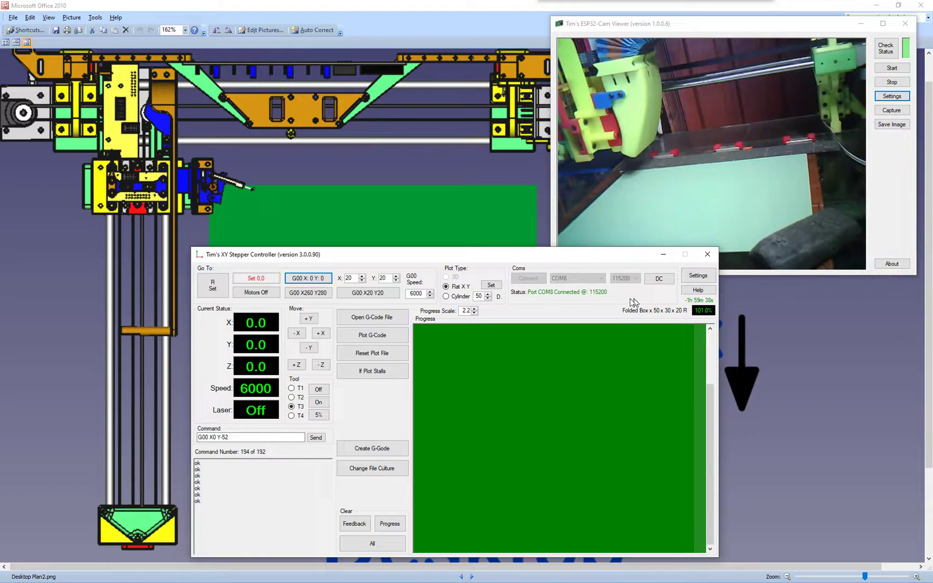
left_click(382, 339)
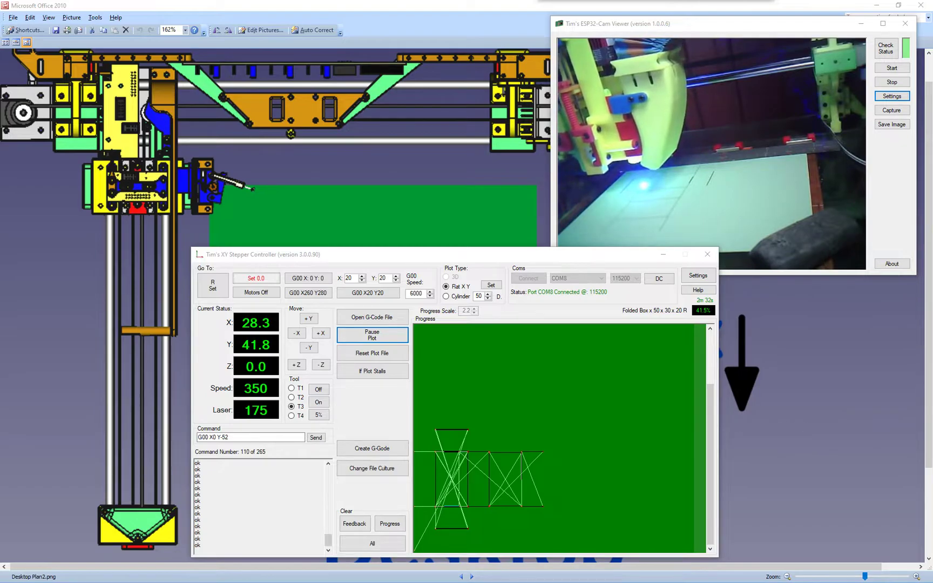
Examine the card settings in the 5.5W Laser Settings notes in Notepad and the matching cut and fold settings in the G-code creator
key("alt+Tab")
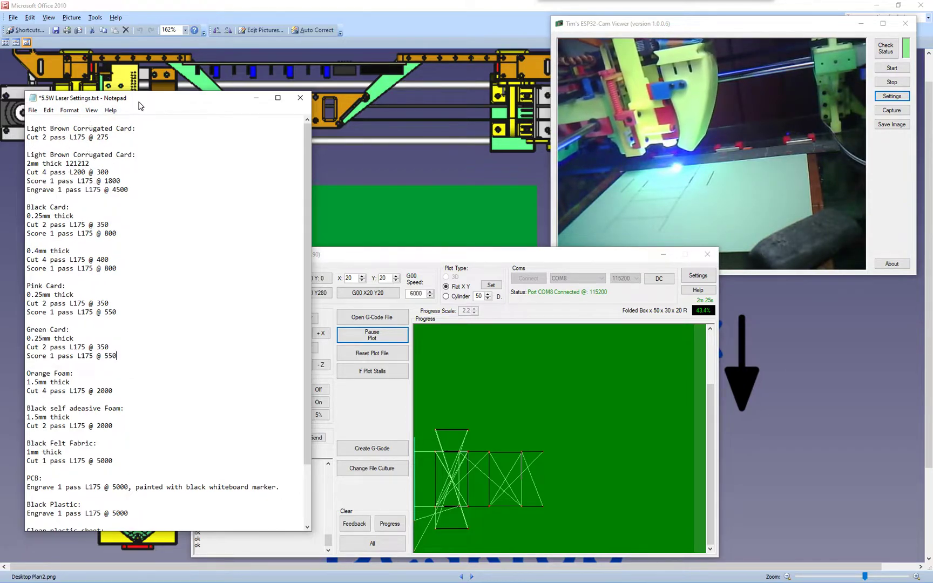
left_click_drag(135, 103, 136, 98)
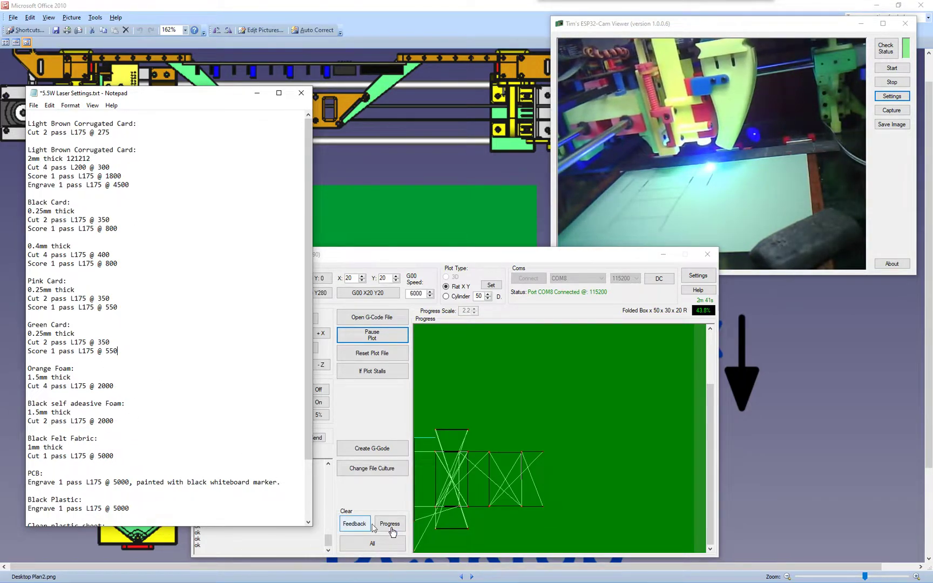
left_click(378, 451)
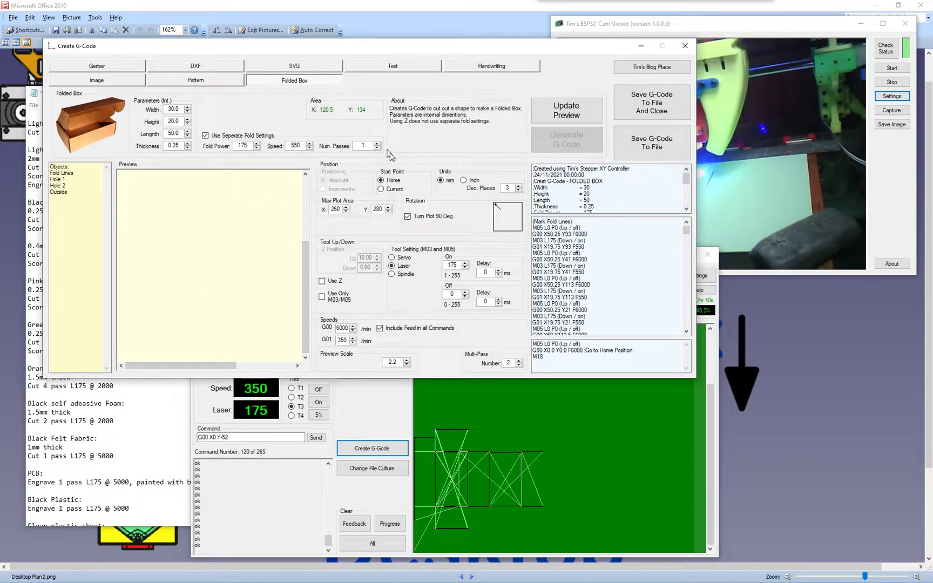
left_click(682, 47)
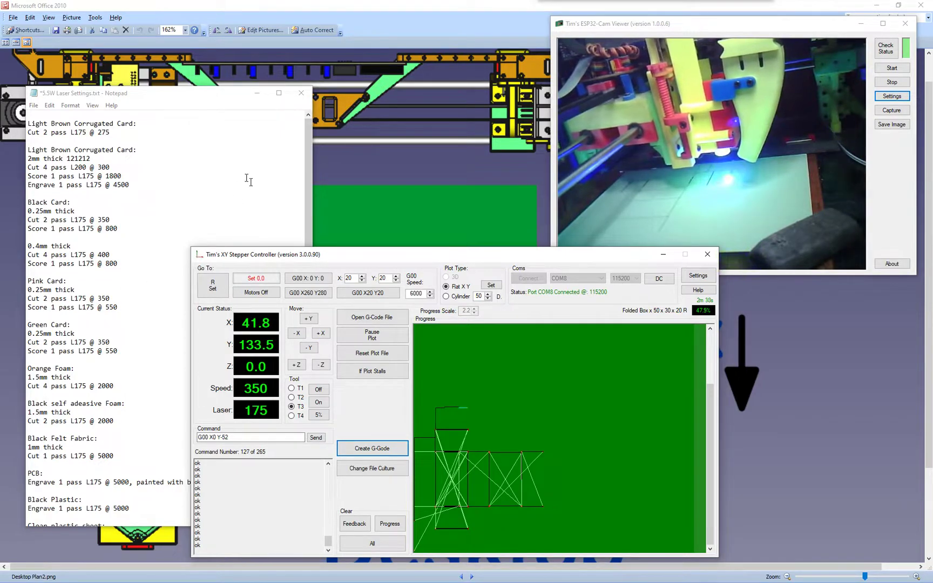
left_click(257, 93)
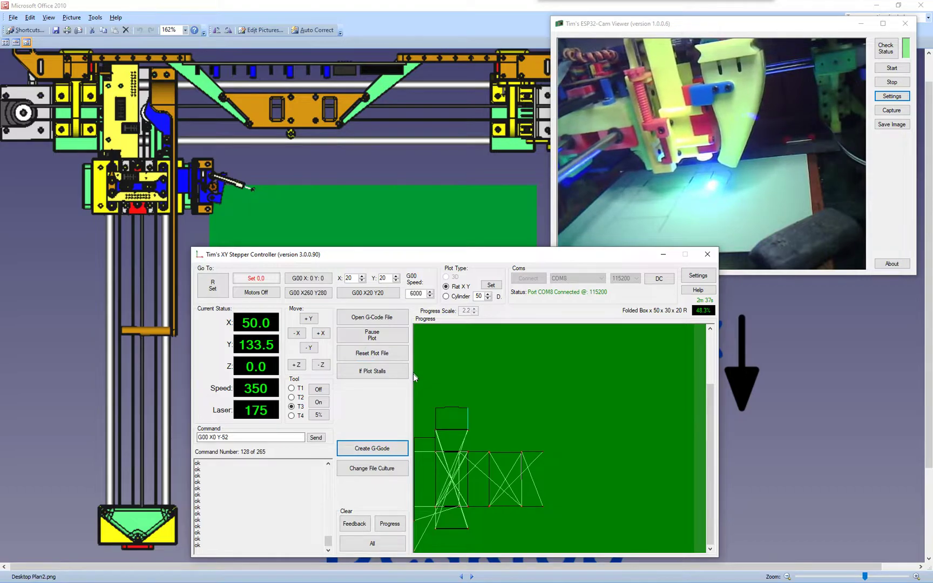
Switch to the G-Code folder in File Explorer and open Folded Box x 50 x 30 x 20.tgc in Notepad
left_click(743, 413)
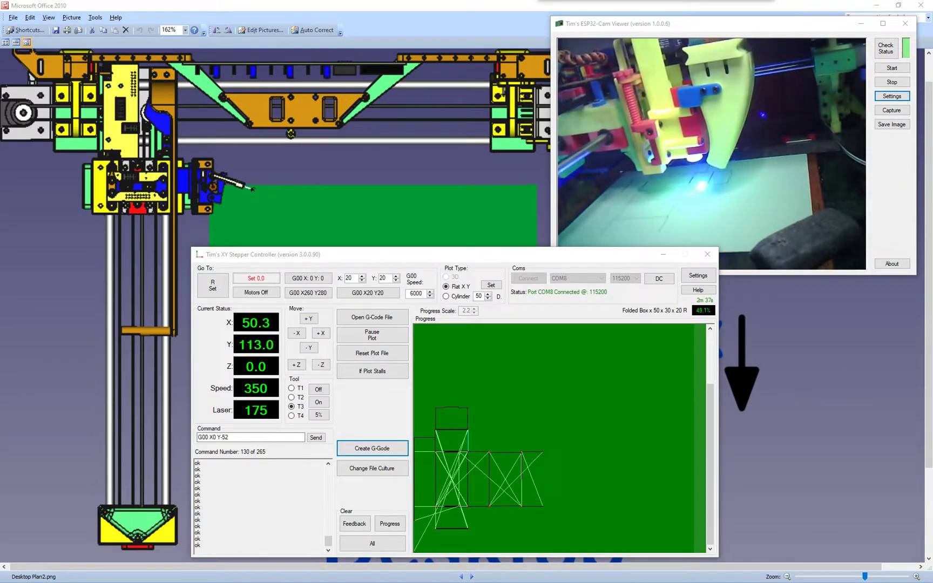
key("alt+Tab")
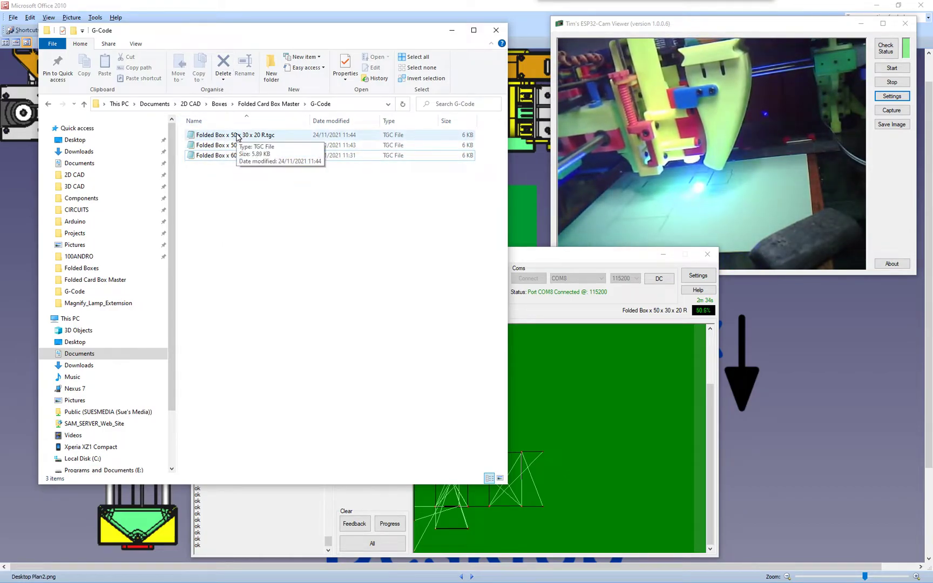
left_click(216, 136)
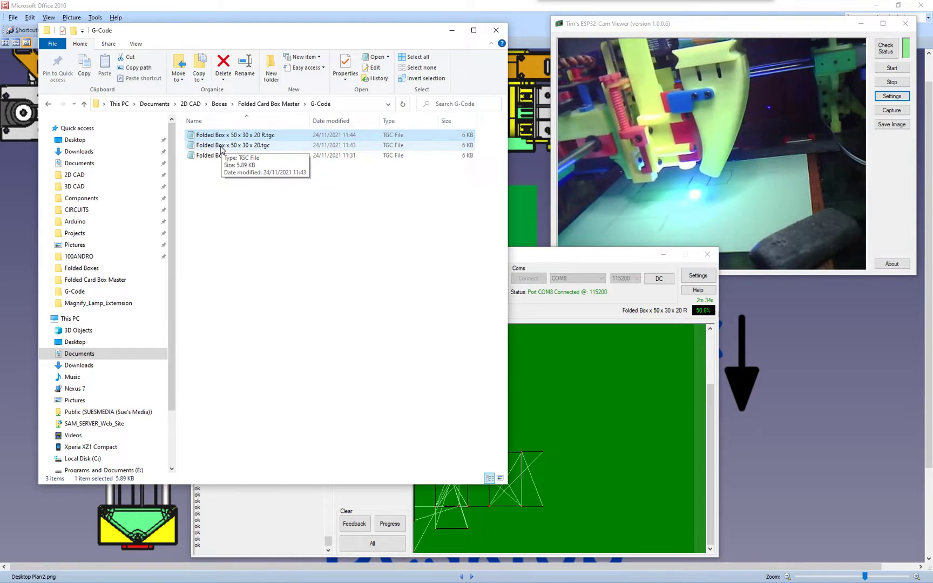
left_click(220, 146)
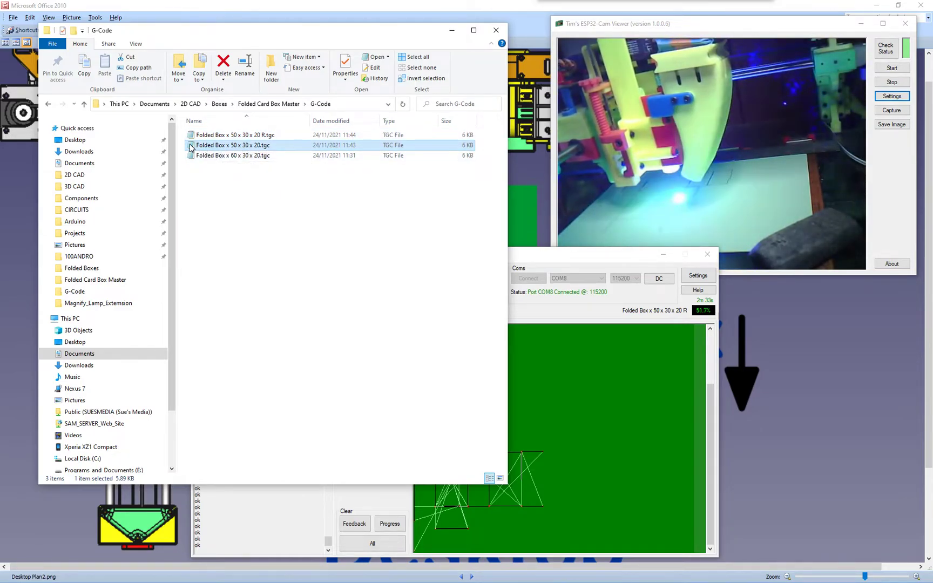
double_click(193, 146)
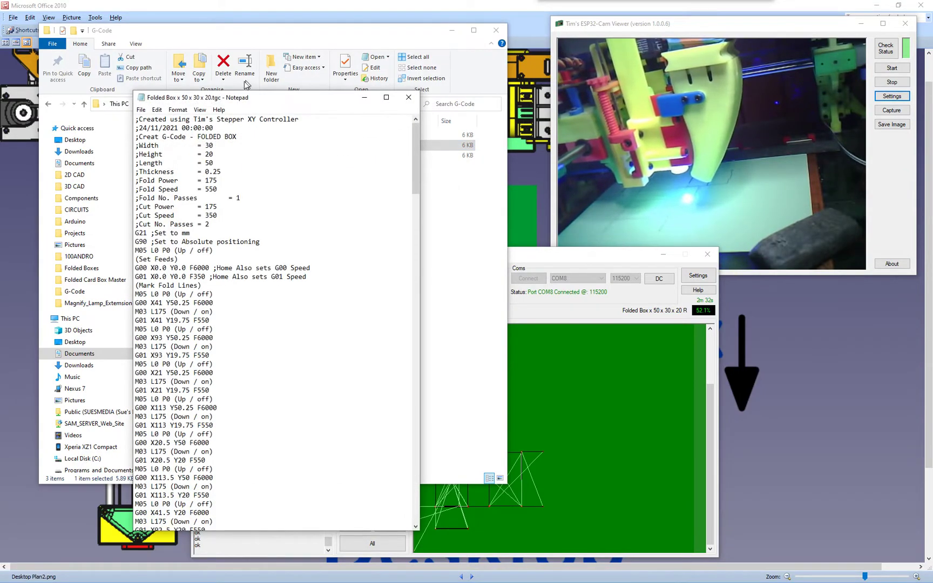
left_click_drag(276, 100, 232, 87)
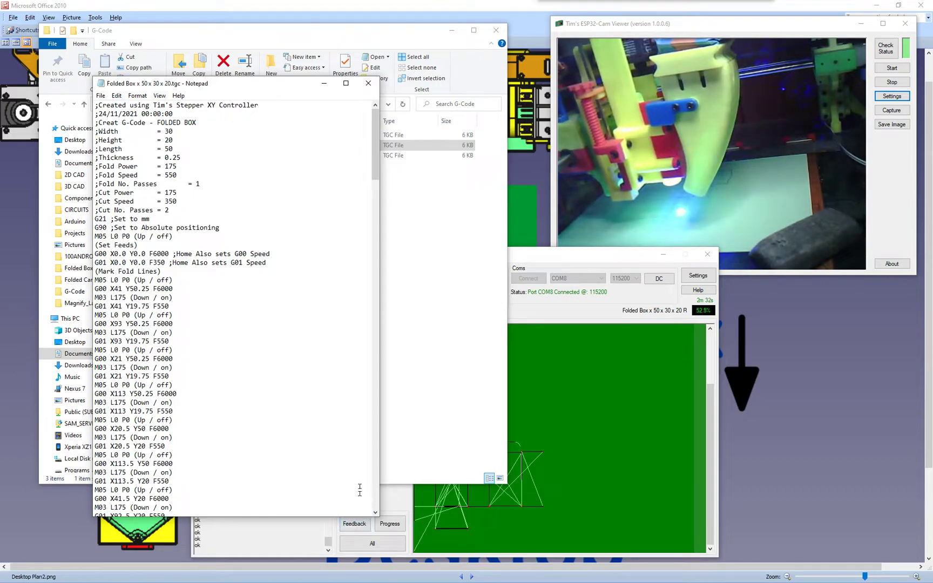
Review the fold line, hole and outside cutting sections of the G-code, returning to the header
scroll(240, 260, "down", 20)
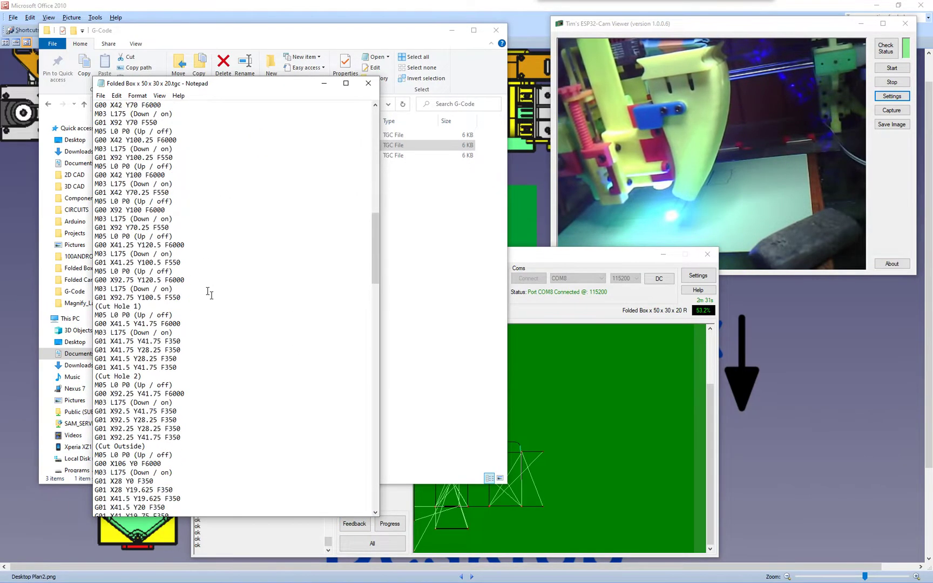
scroll(209, 294, "down", 15)
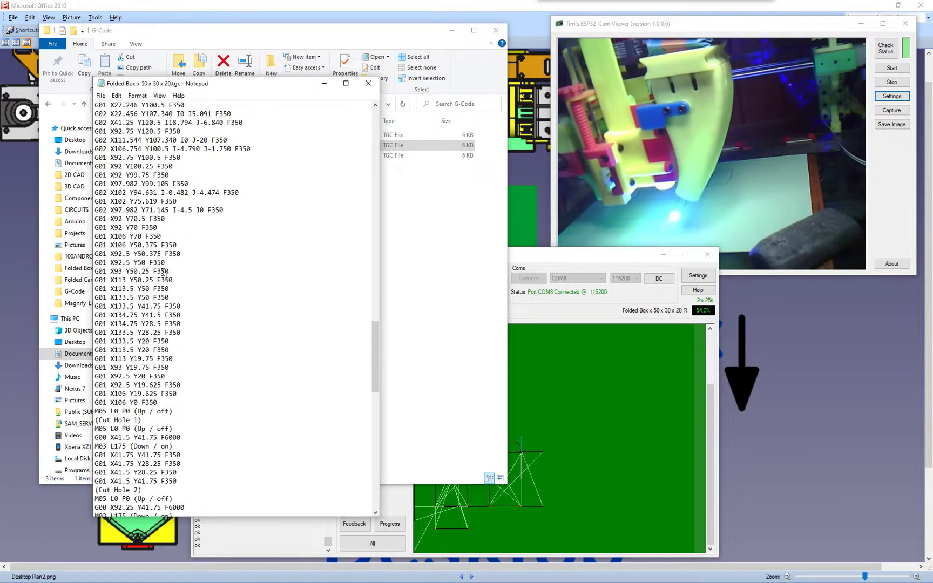
scroll(165, 273, "down", 5)
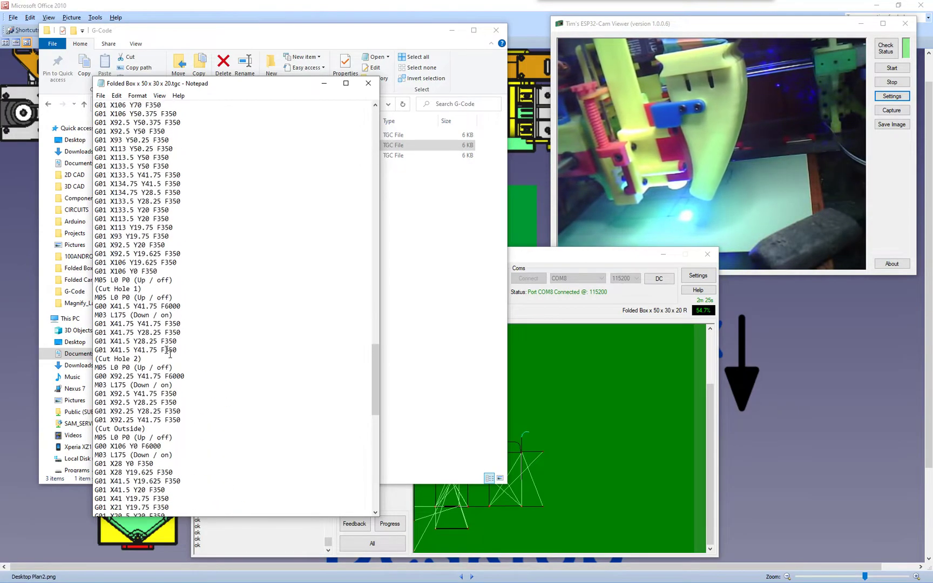
scroll(169, 353, "up", 20)
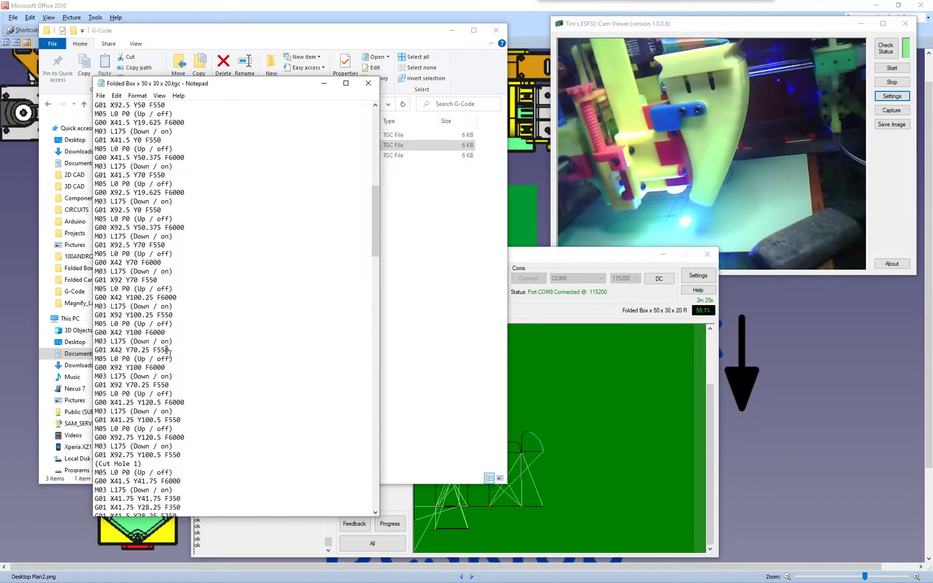
scroll(167, 352, "up", 20)
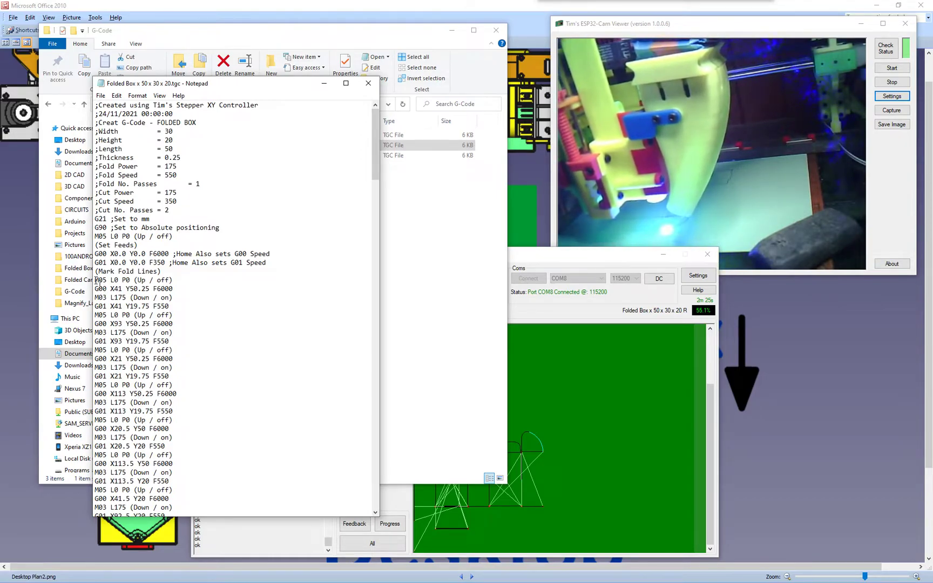
Examine the first M05 L0 P0 laser-off command under Mark Fold Lines, including its L and P parameters
left_click_drag(130, 280, 178, 279)
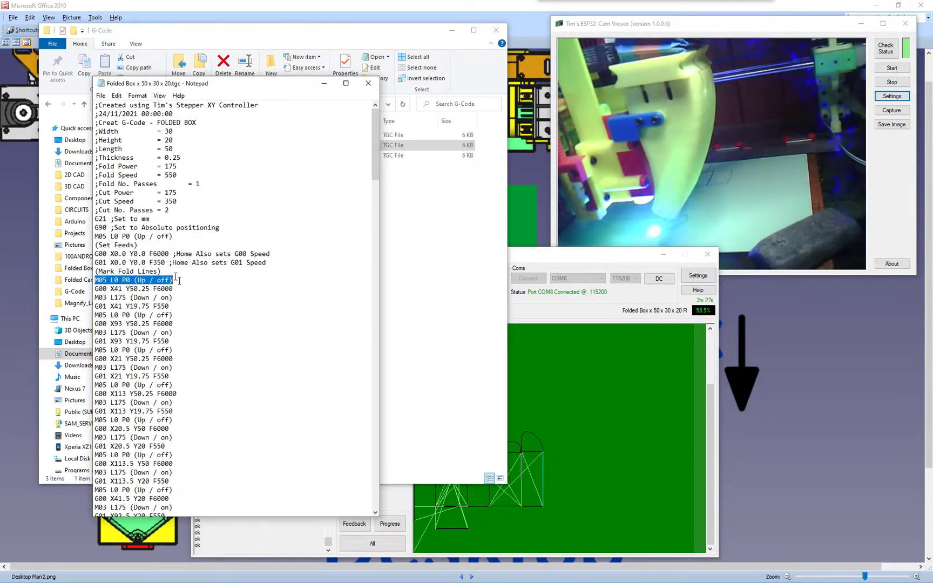
left_click(104, 282)
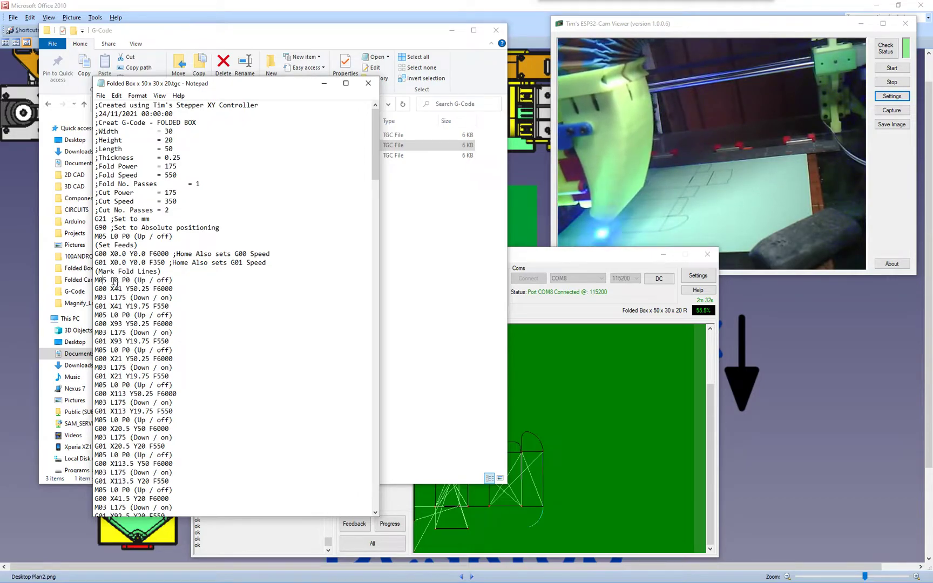
left_click_drag(113, 282, 118, 285)
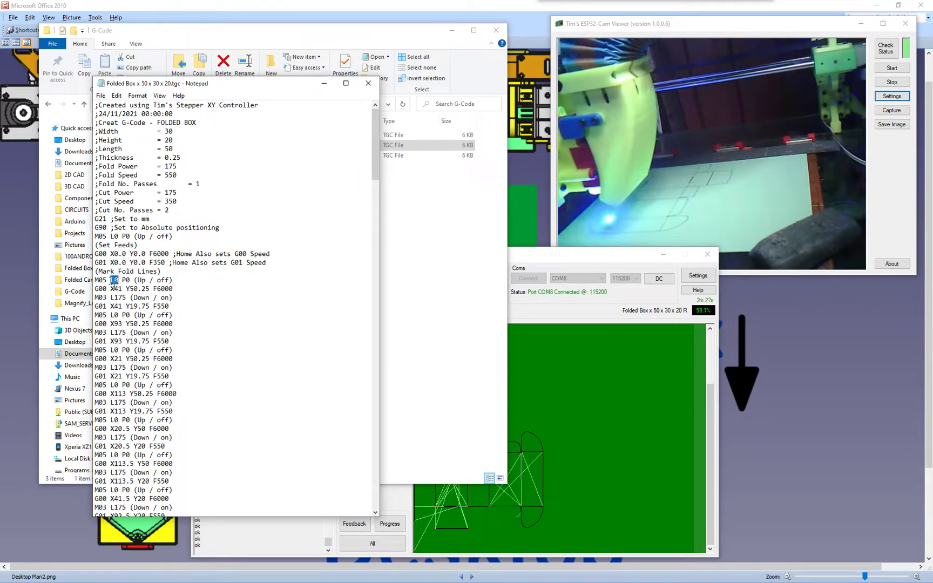
double_click(127, 280)
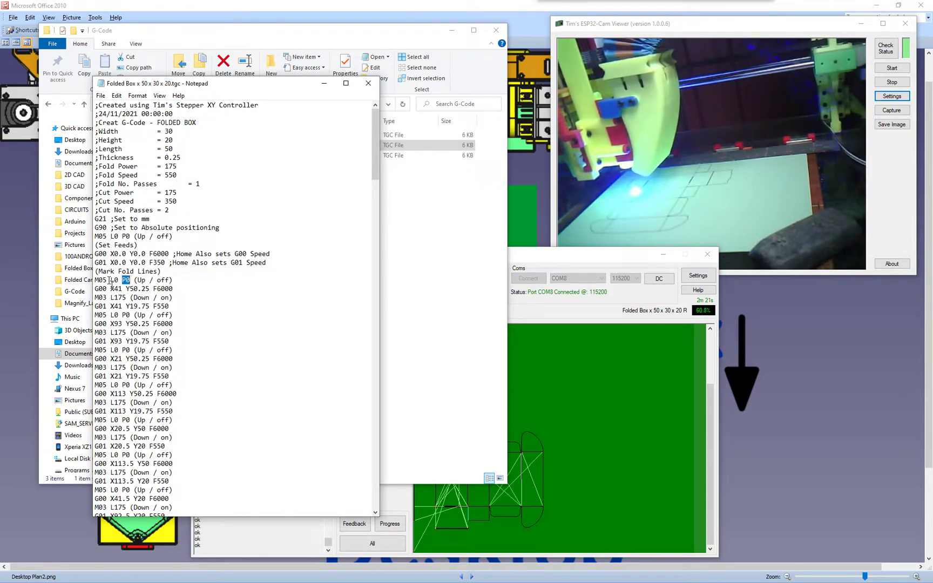
left_click_drag(95, 281, 177, 279)
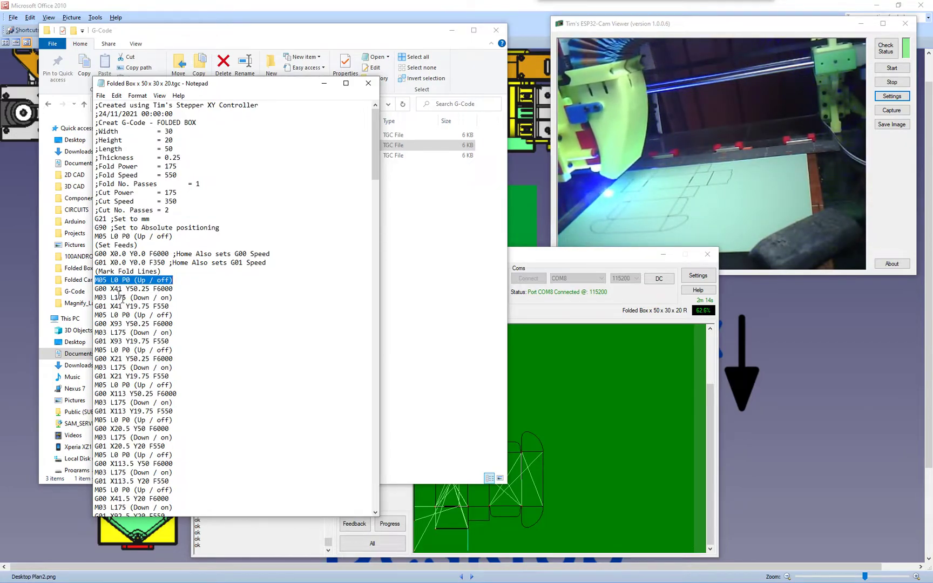
left_click(108, 280)
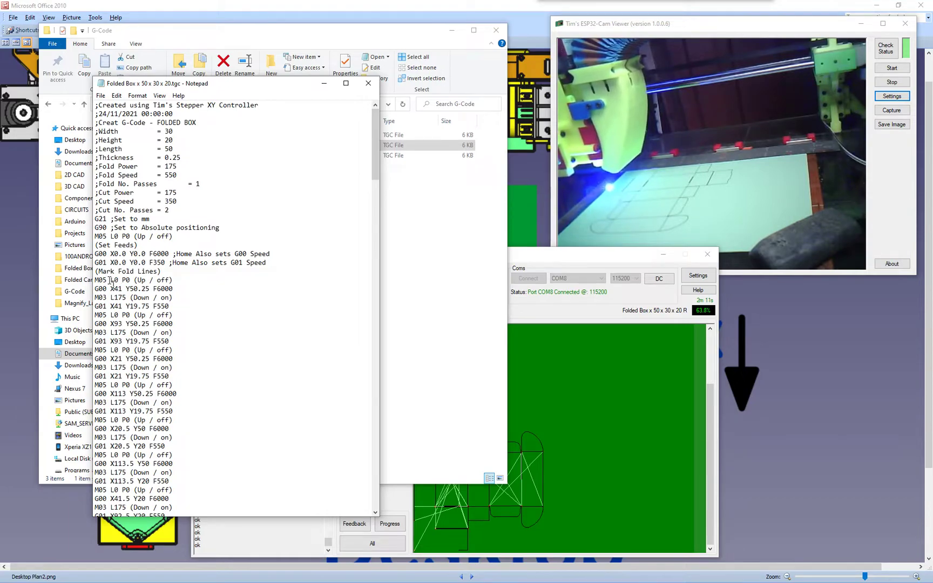
left_click_drag(111, 280, 155, 281)
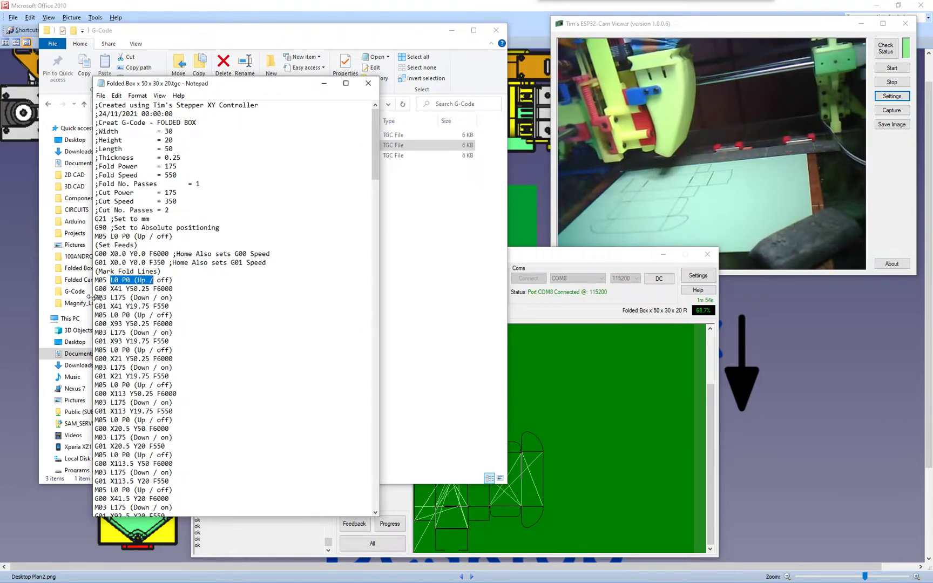
Compare the M03 L175 laser-on command and its power parameter with the L0 and P0 parameters of the M05 line
left_click_drag(115, 298, 126, 297)
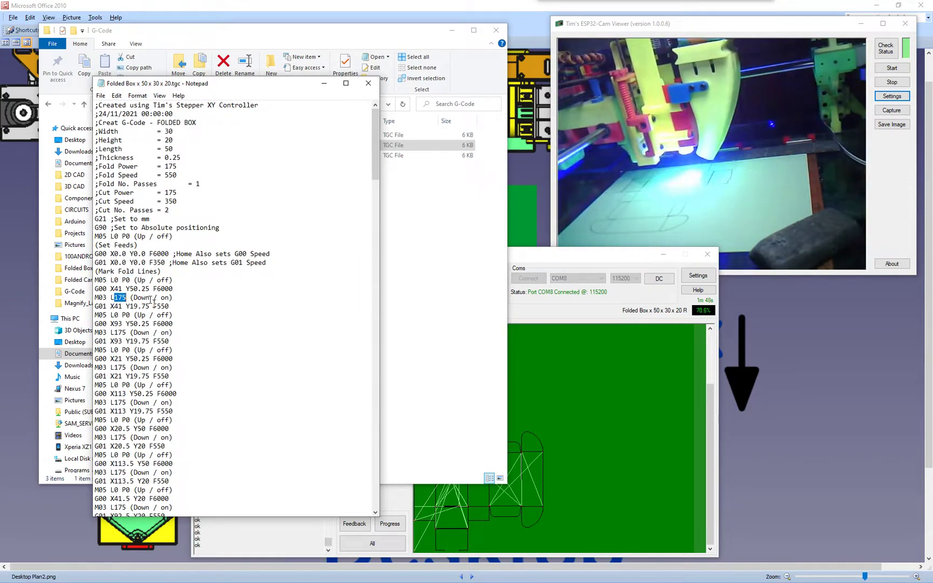
left_click_drag(131, 301, 171, 299)
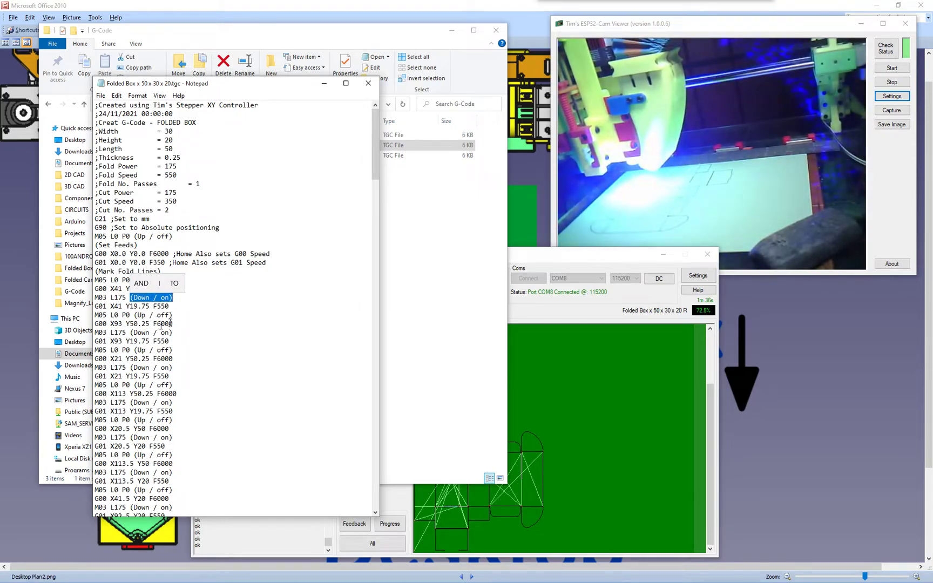
left_click(173, 359)
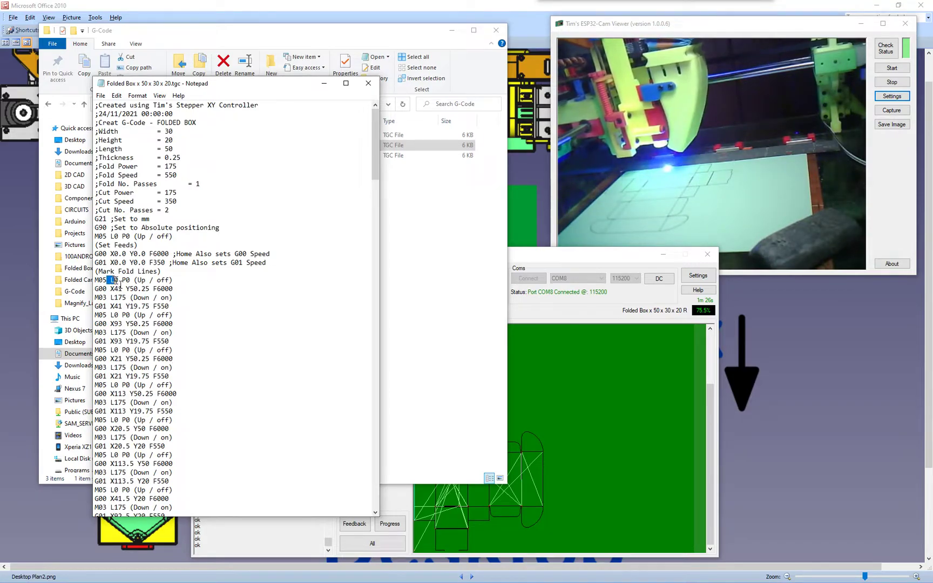
left_click_drag(122, 280, 131, 281)
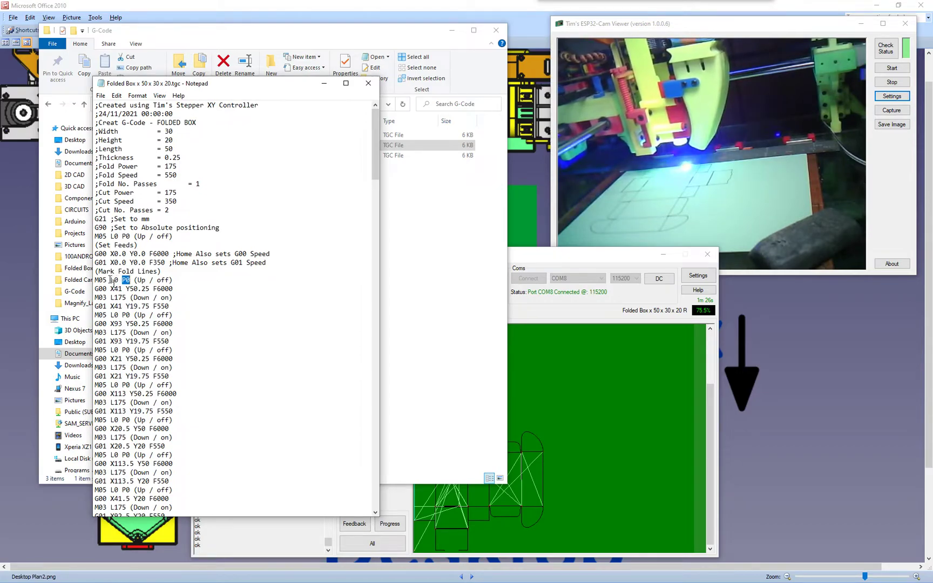
double_click(113, 280)
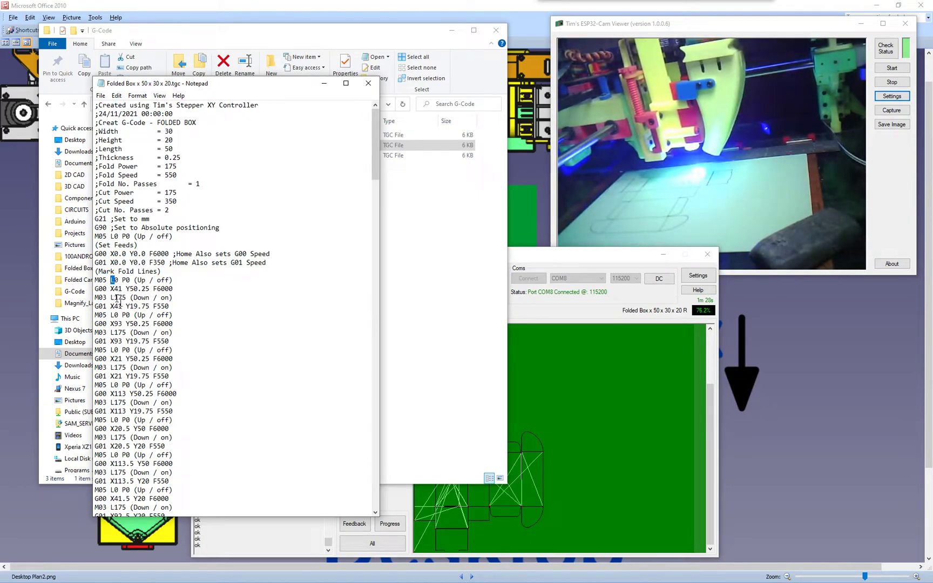
left_click(118, 298)
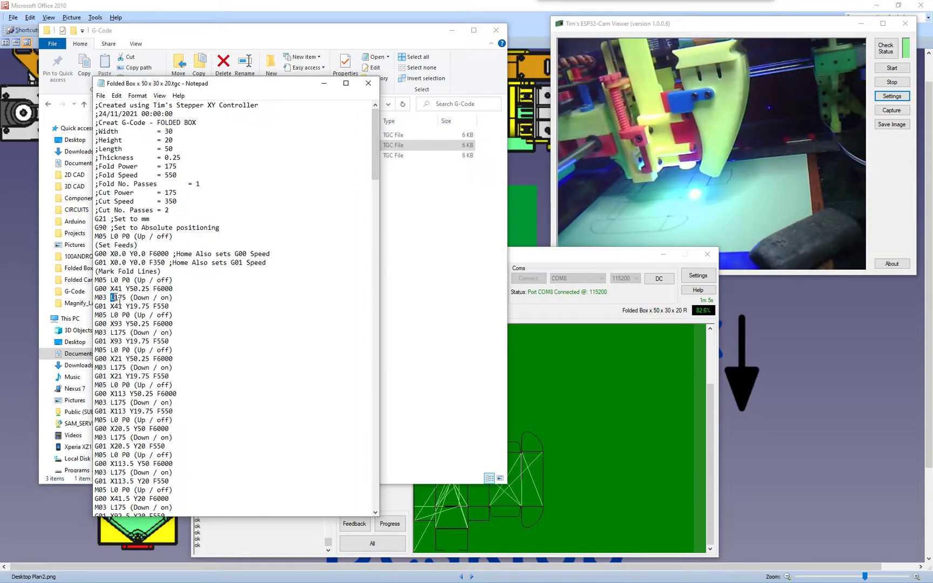
left_click_drag(117, 298, 129, 301)
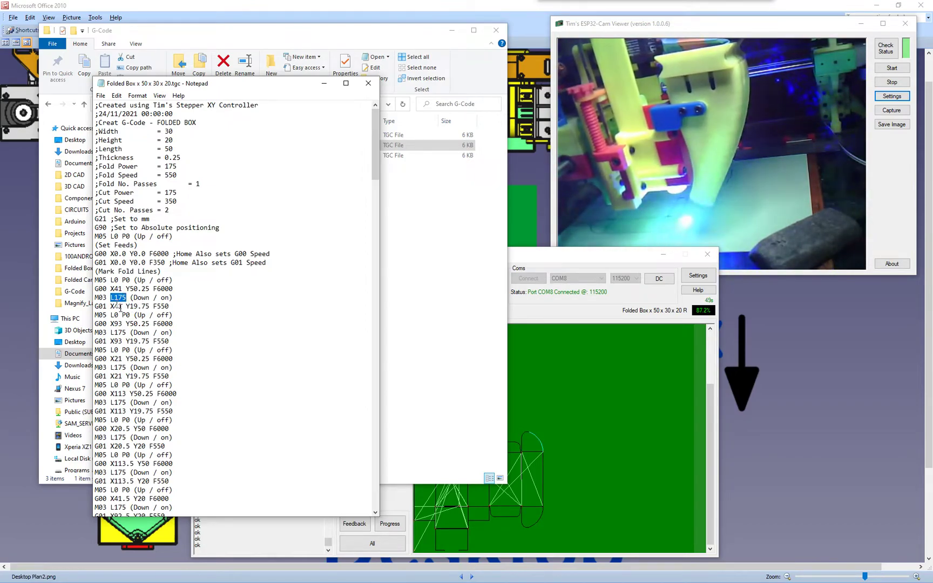
Try replacing every capital L with S throughout the G-code, matching case, and close the file without saving
left_click(115, 298)
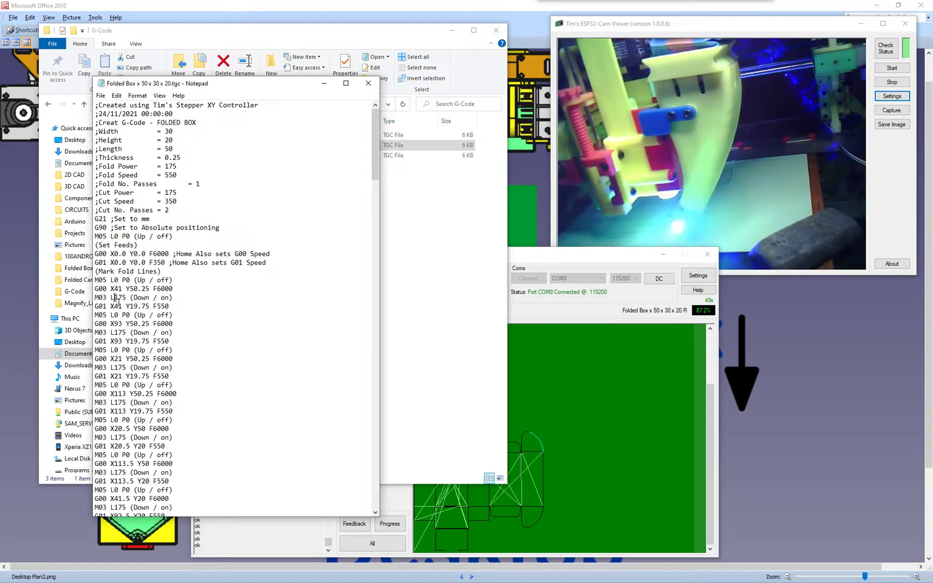
left_click_drag(112, 298, 117, 298)
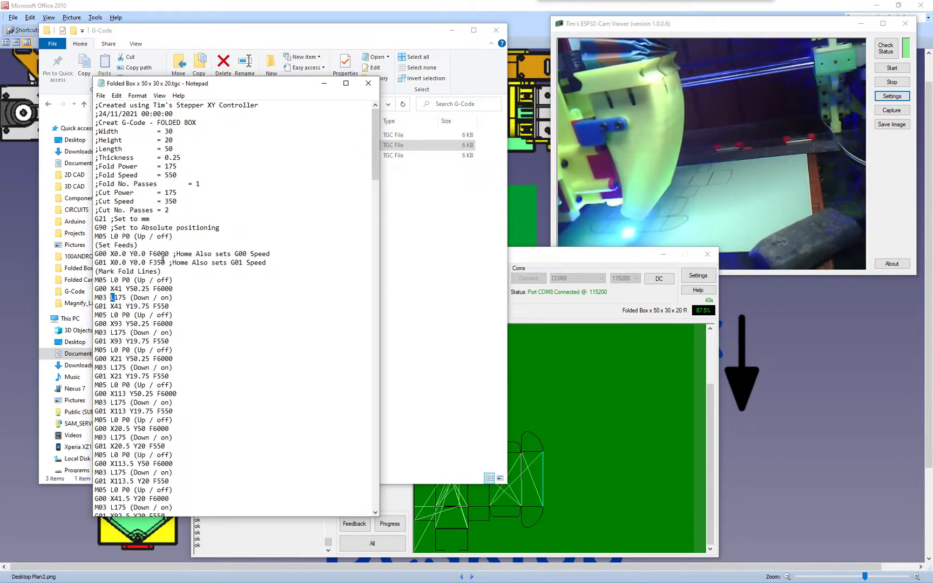
left_click(116, 96)
left_click(193, 181)
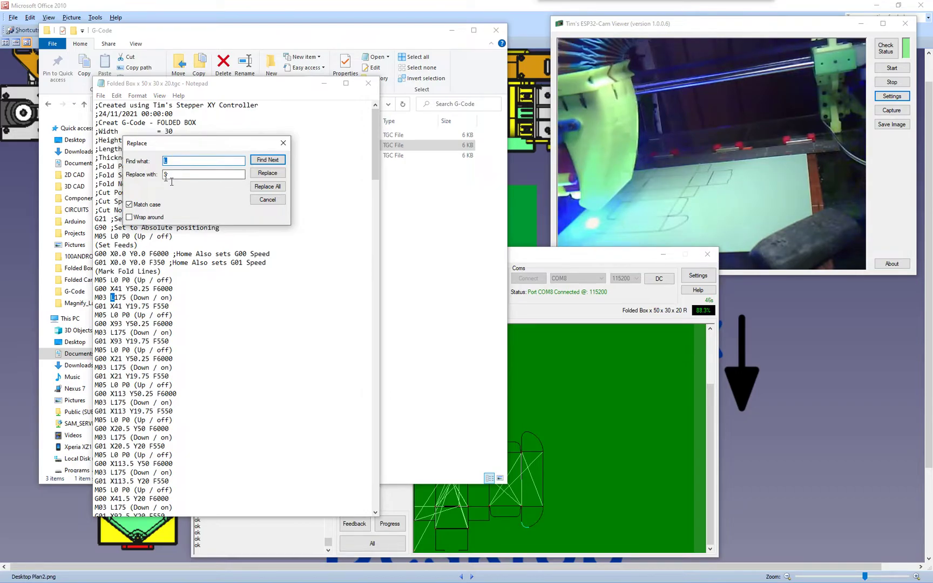
left_click(166, 176)
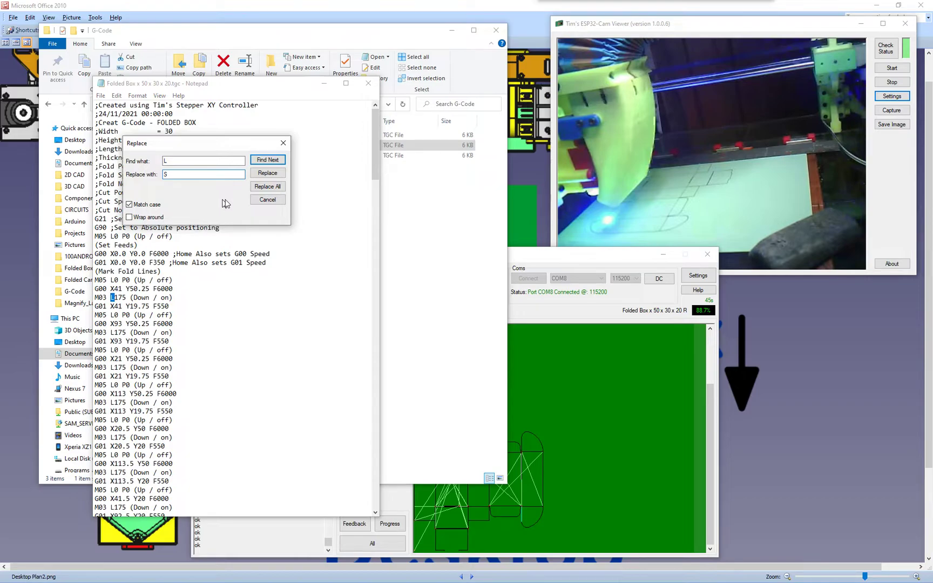
left_click(267, 186)
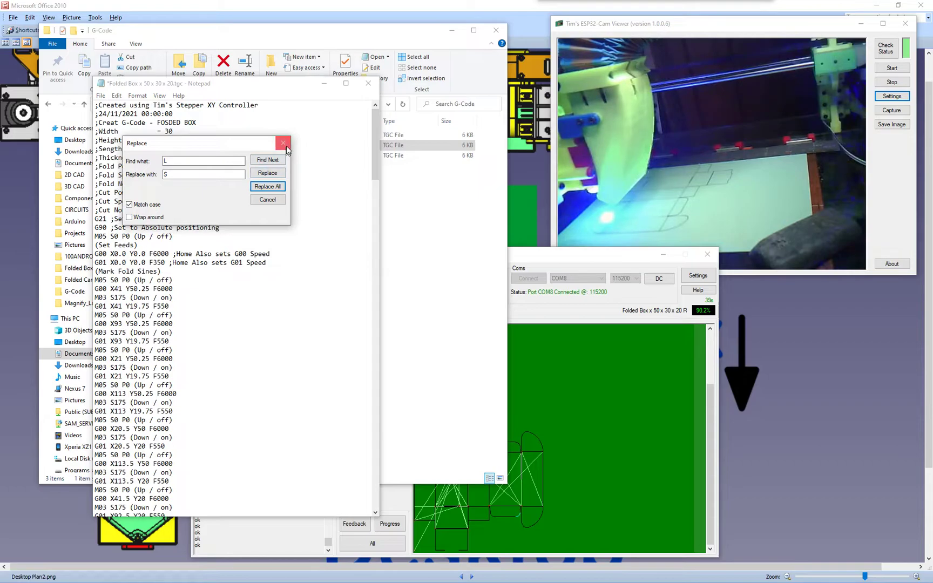
left_click(282, 144)
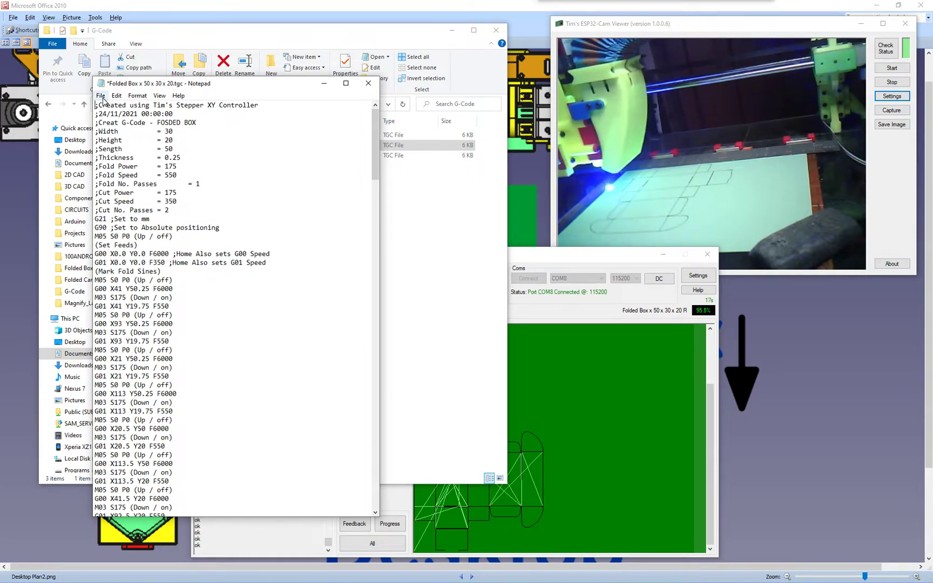
left_click(369, 84)
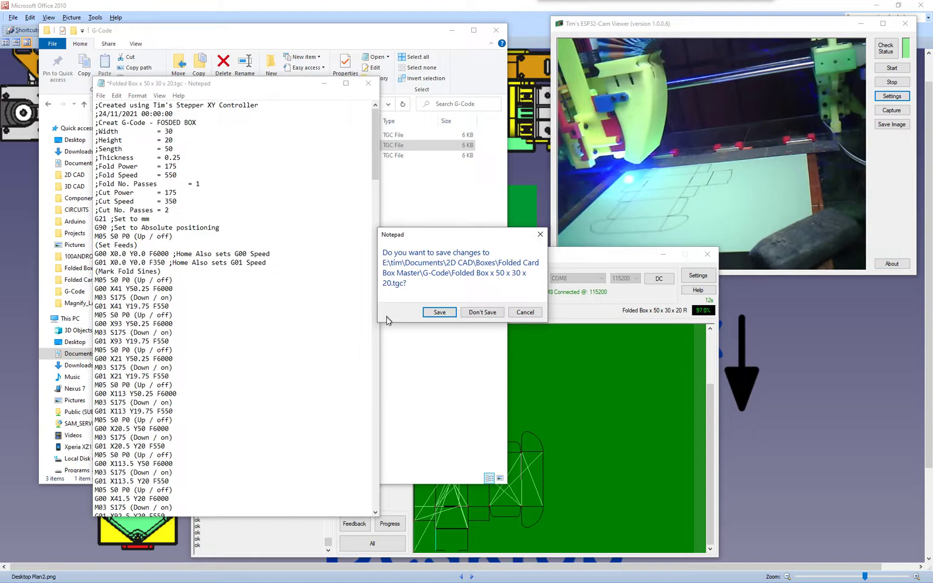
left_click(482, 313)
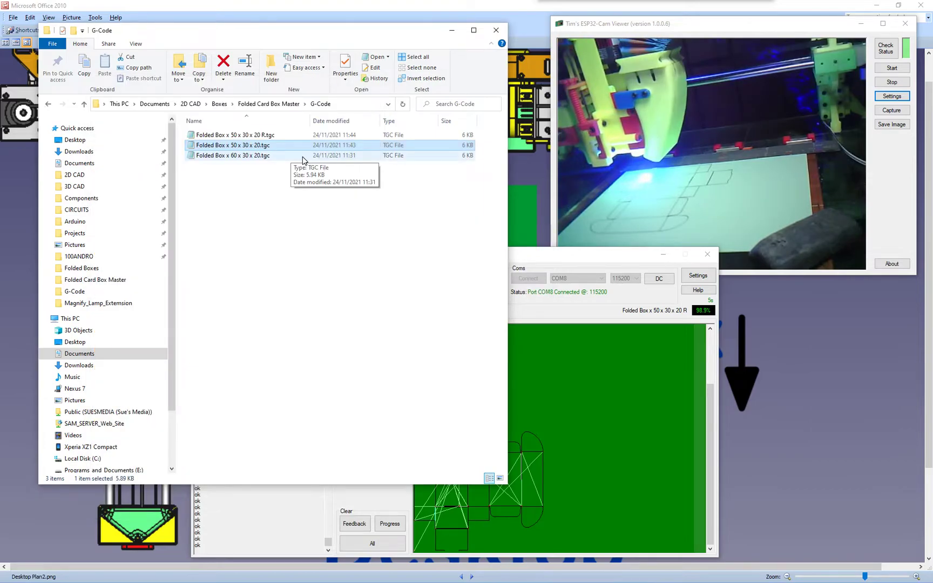
Minimise the G-Code folder window and bring the ESP32-Cam Viewer in front of the stepper controller to view the finished plot
left_click(233, 191)
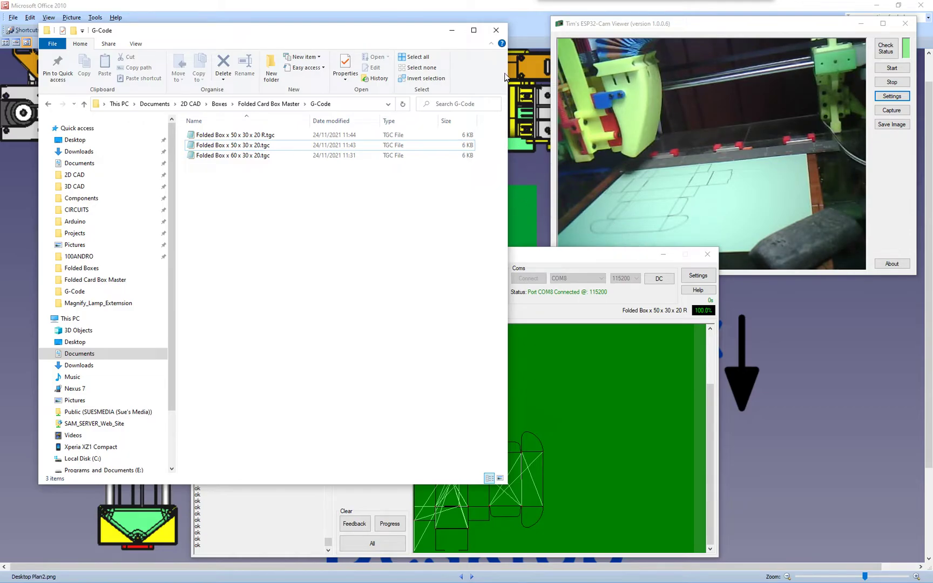
left_click(451, 31)
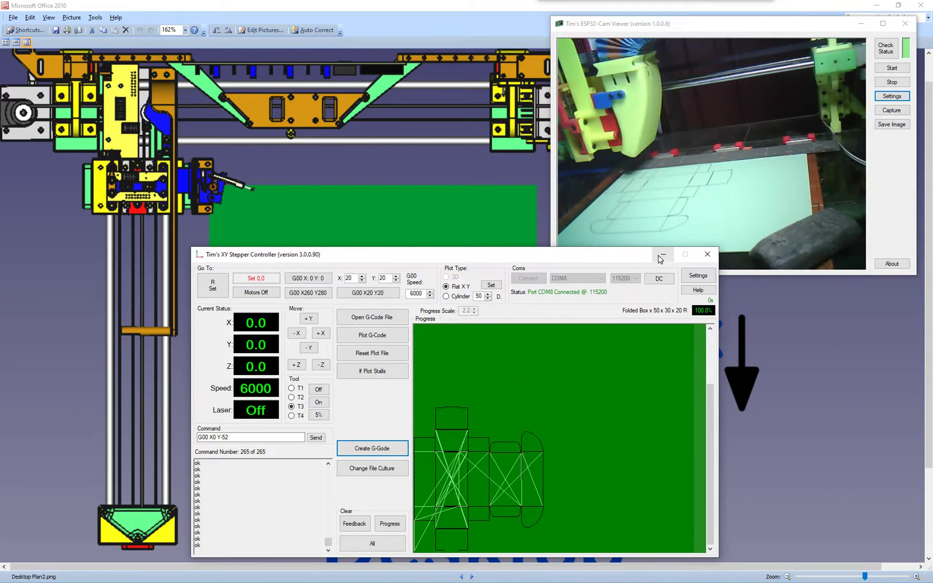
left_click(681, 27)
left_click_drag(682, 23, 682, 19)
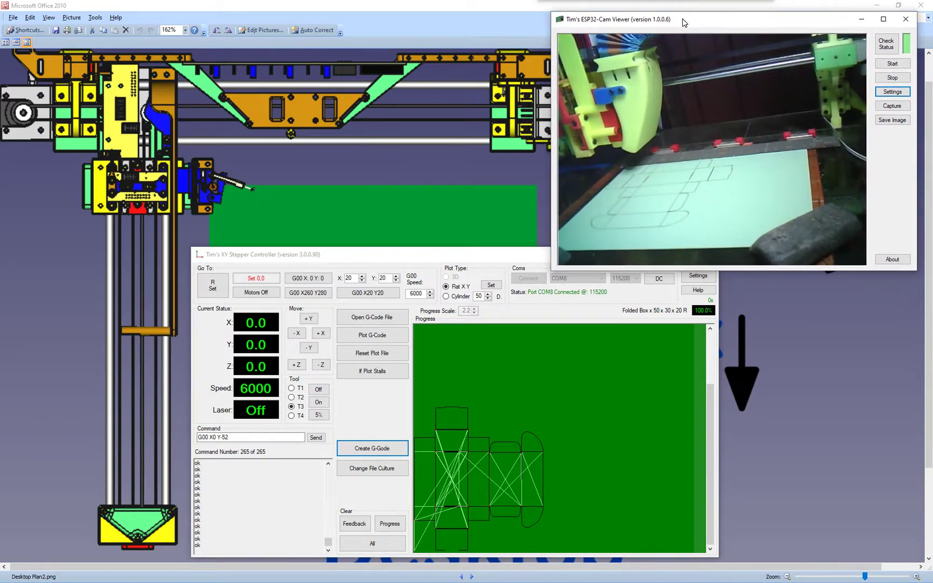